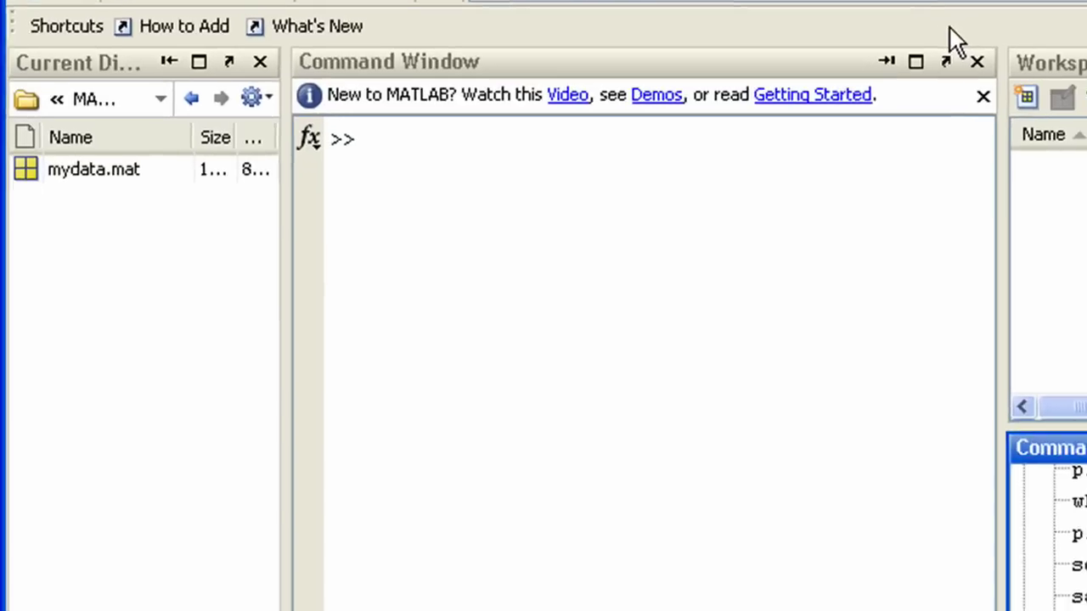
Focus the MATLAB Command Window prompt.
{"action": "left_click", "coordinate": [888, 246]}
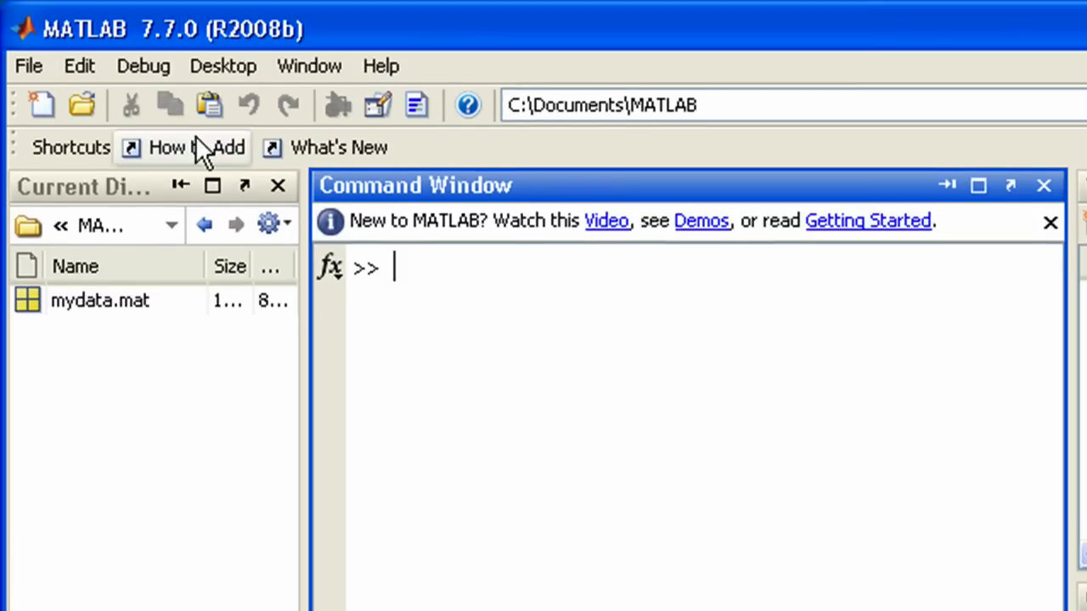
Discard the blank script and create a new script from history lines x=1:10;, y=log(x);, plot(x,y).
{"action": "left_click", "coordinate": [41, 107]}
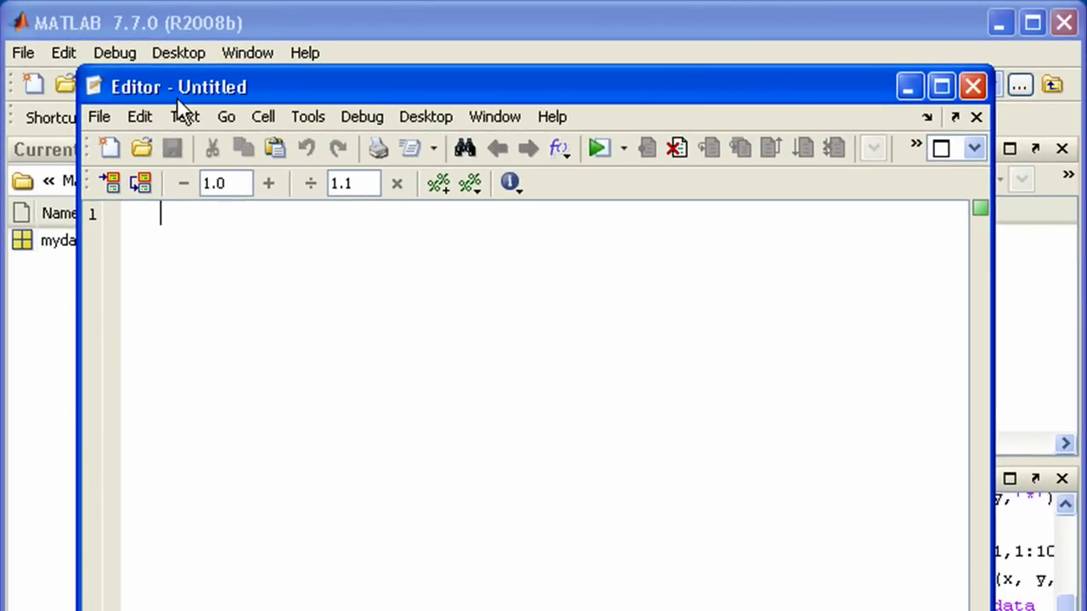
{"action": "left_click", "coordinate": [973, 87]}
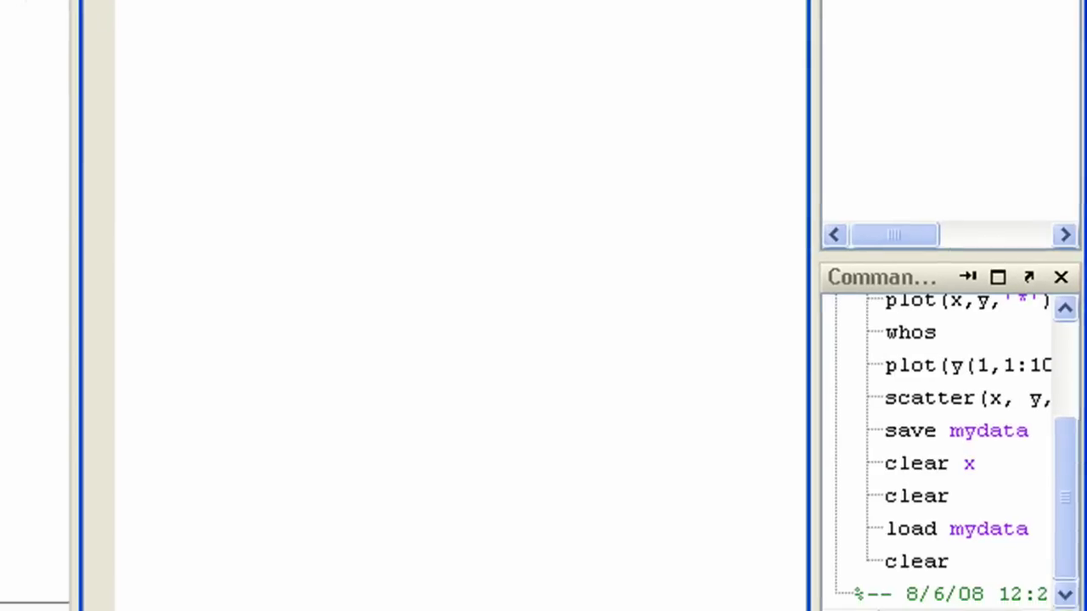
{"action": "left_click", "coordinate": [873, 232]}
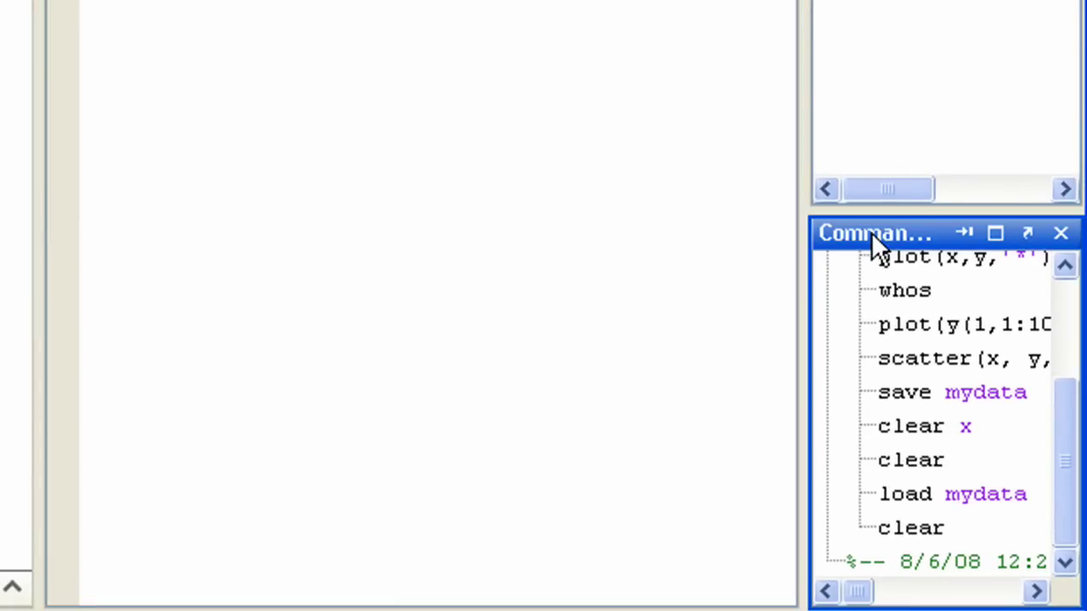
{"action": "left_click", "coordinate": [1066, 316]}
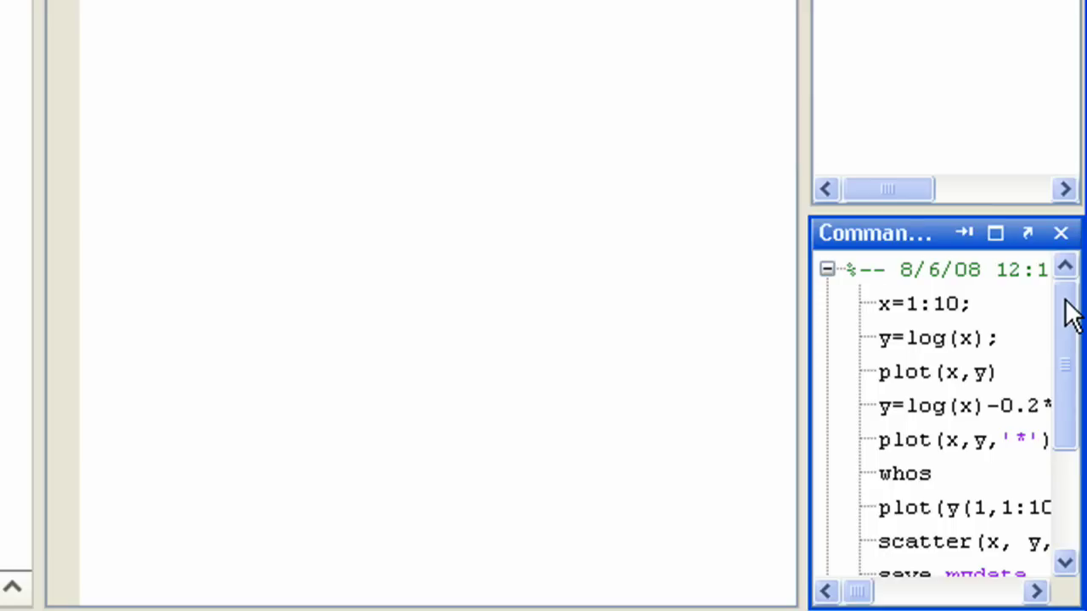
{"action": "left_click", "coordinate": [929, 307]}
{"action": "left_click", "coordinate": [922, 331], "text": "shift"}
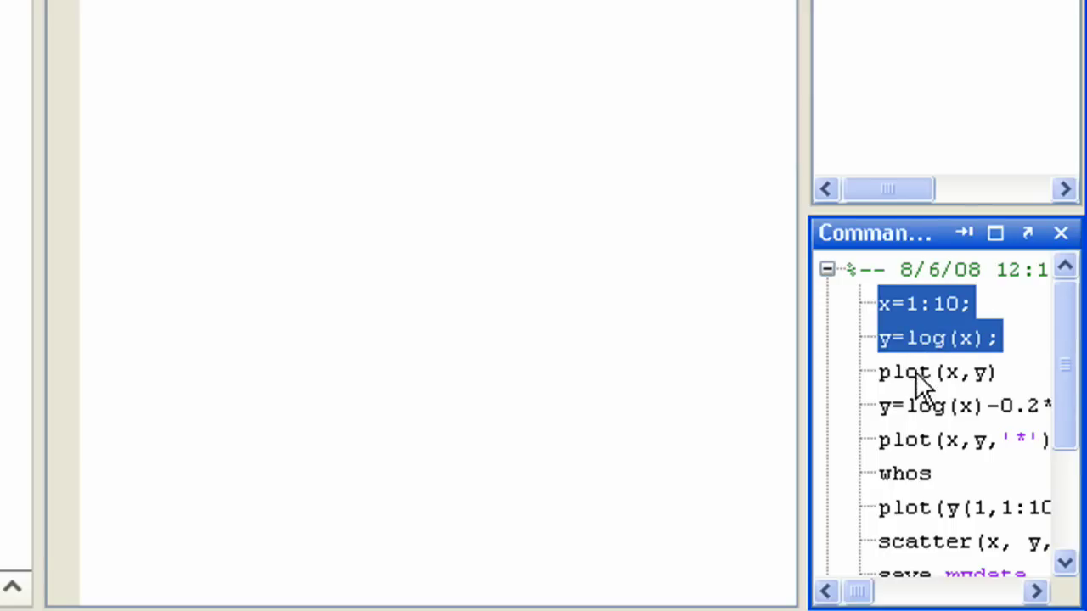
{"action": "left_click", "coordinate": [915, 371], "text": "shift"}
{"action": "right_click", "coordinate": [907, 327]}
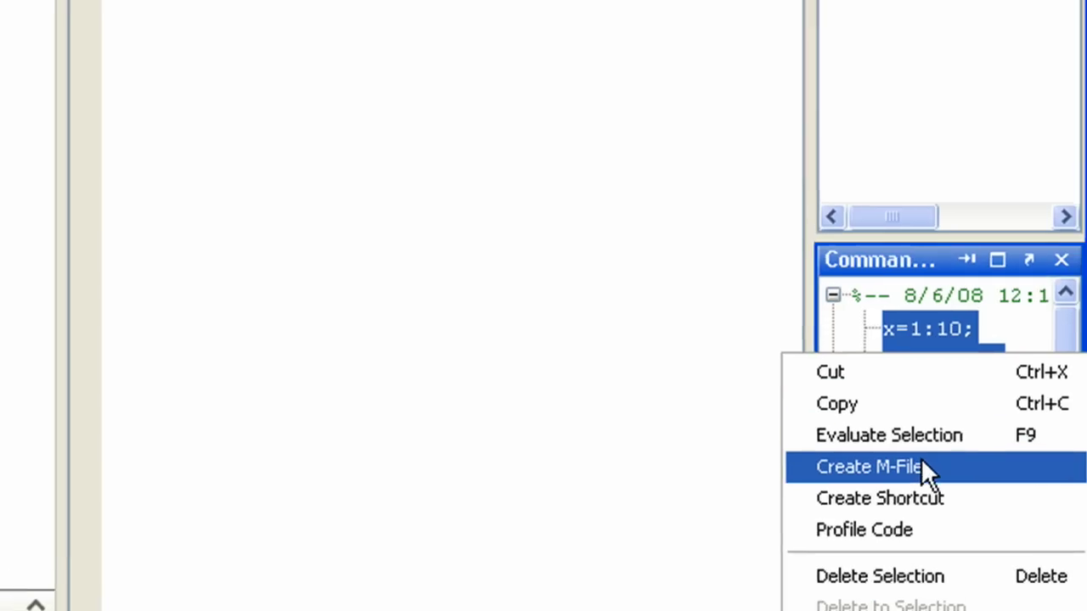
{"action": "left_click", "coordinate": [920, 466]}
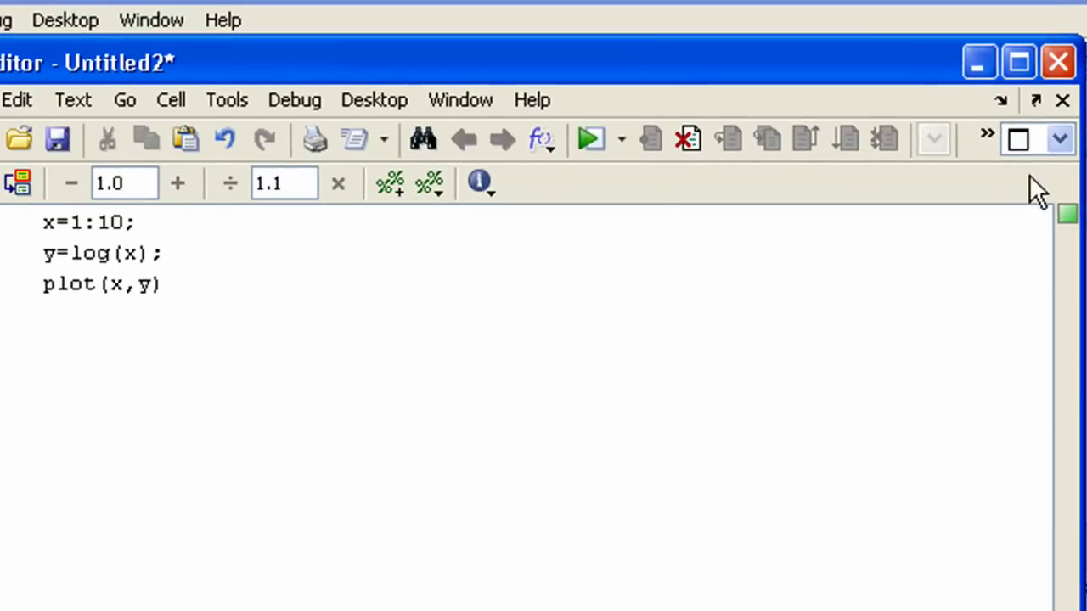
Dock the new script in the desktop and save it as simple.m.
{"action": "left_click", "coordinate": [1001, 100]}
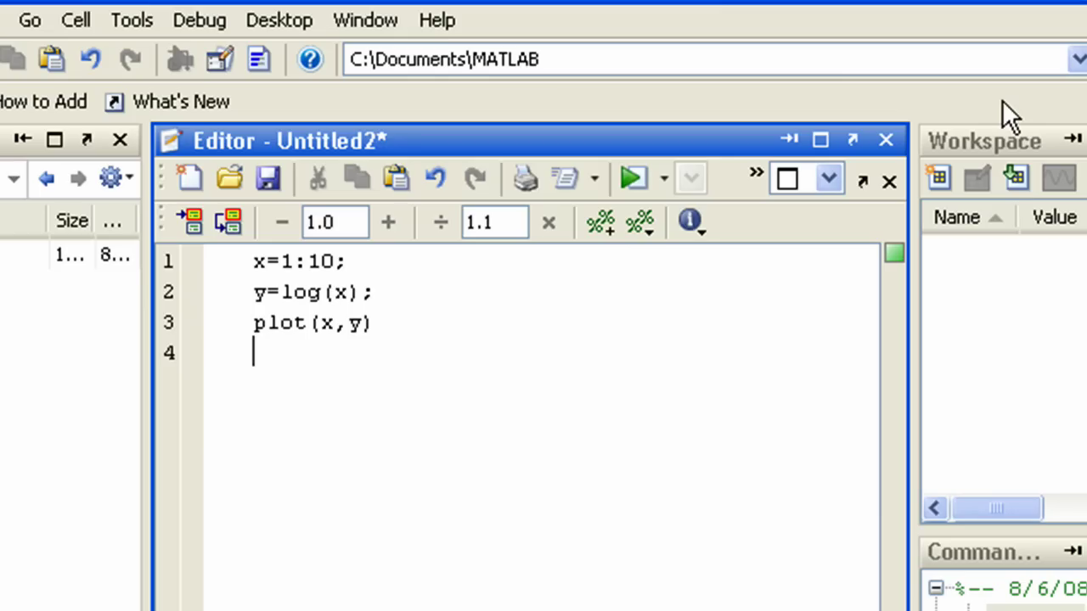
{"action": "left_click", "coordinate": [268, 178]}
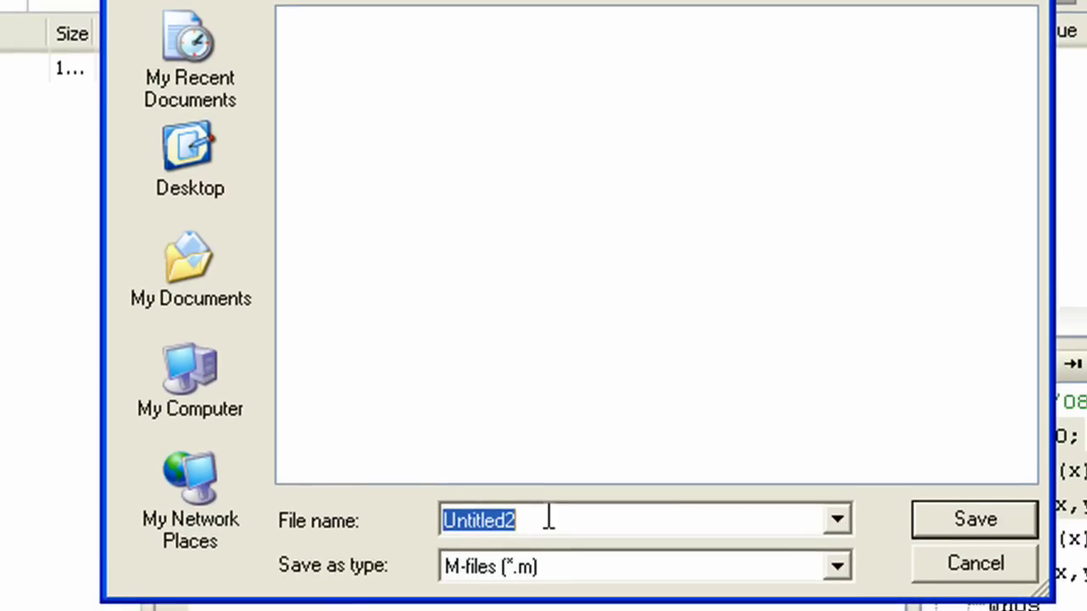
{"action": "type", "text": "simple"}
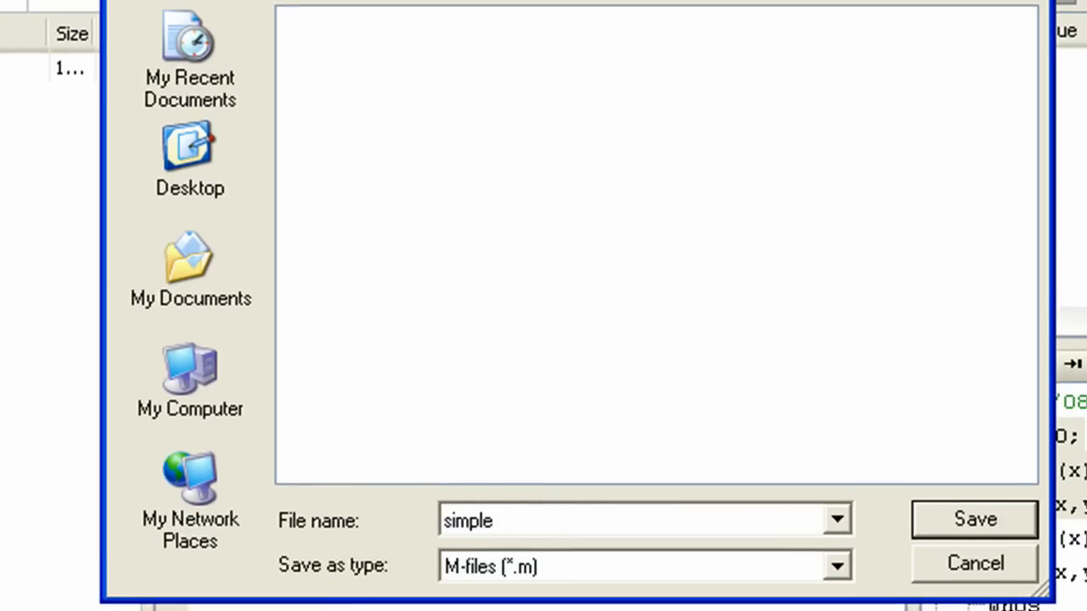
{"action": "left_click", "coordinate": [929, 527]}
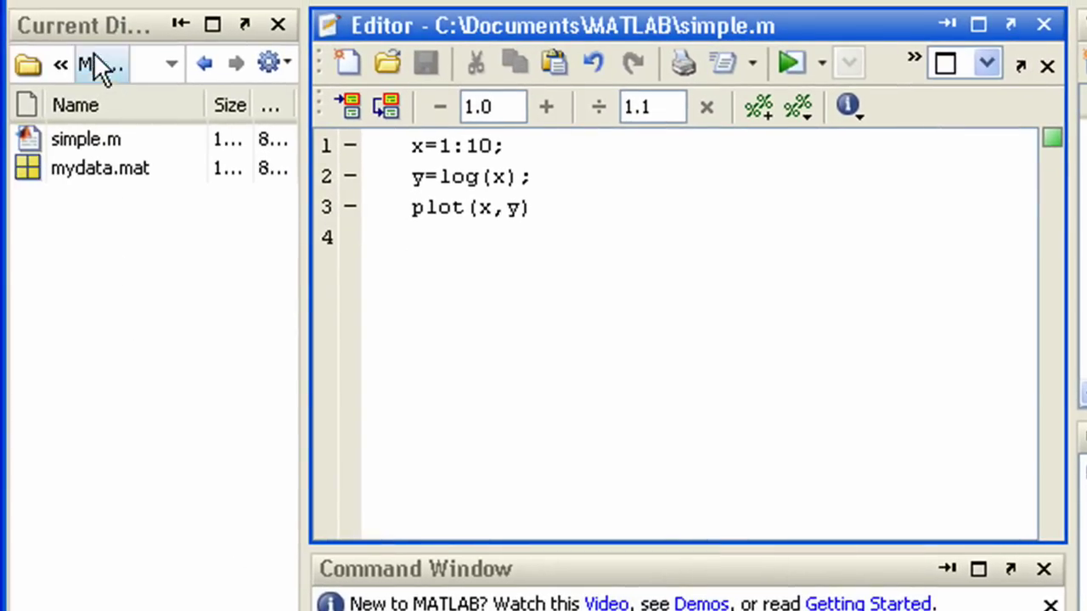
Run simple.m from the Editor and close the resulting log-curve figure.
{"action": "left_click", "coordinate": [92, 27]}
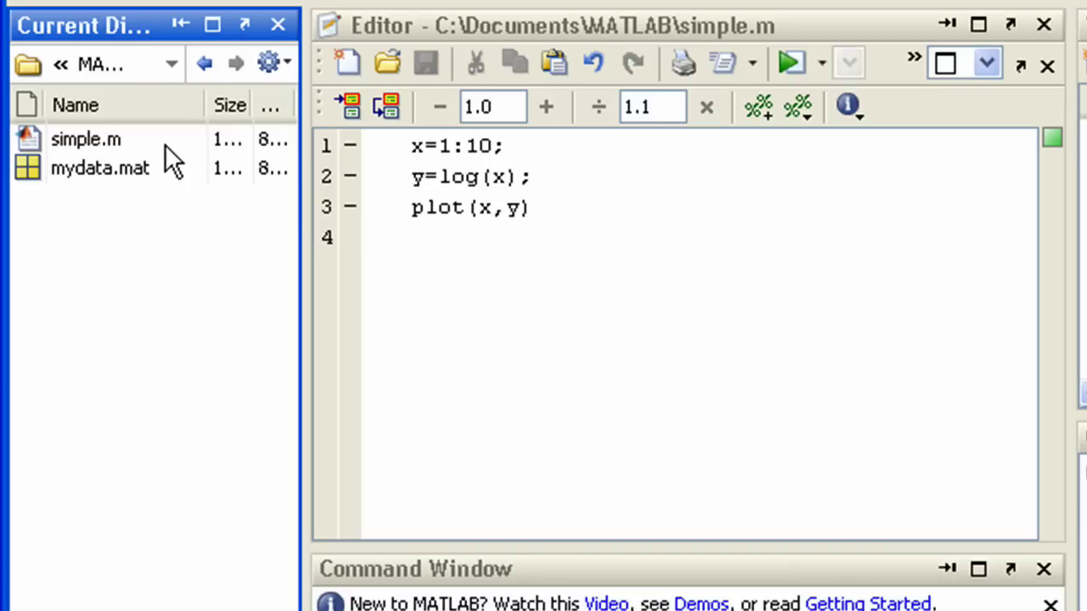
{"action": "left_click", "coordinate": [790, 63]}
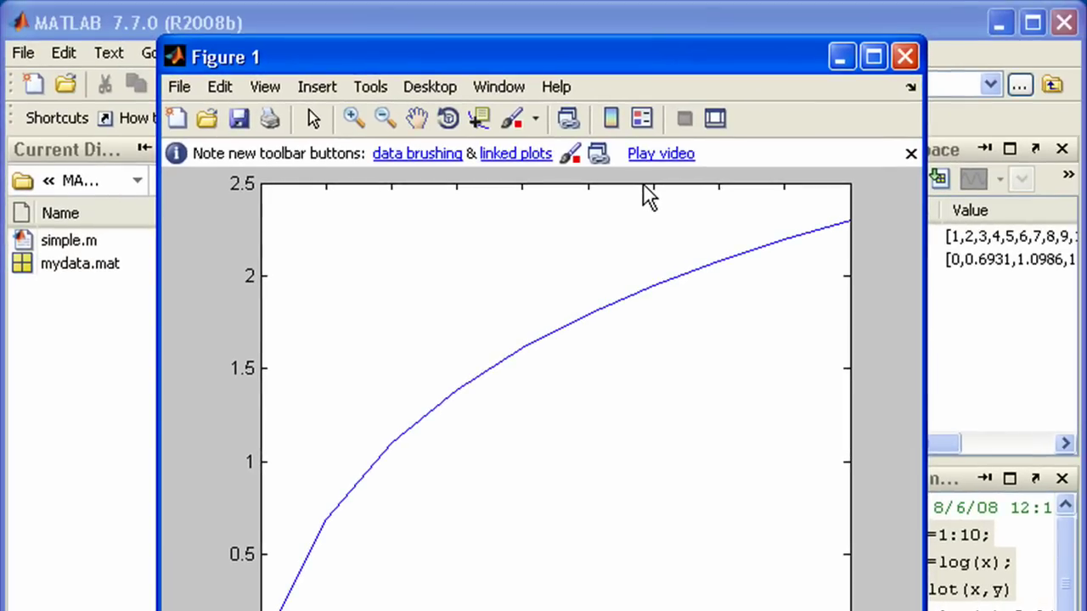
{"action": "left_click", "coordinate": [905, 56]}
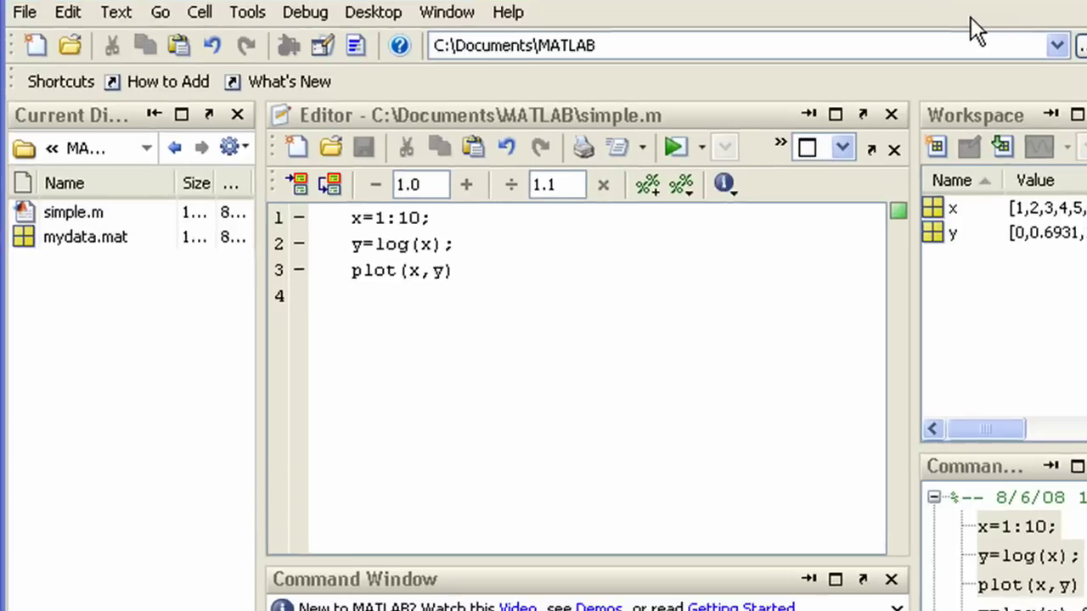
Run simple.m again via Run File in the Current Folder and close the figure.
{"action": "right_click", "coordinate": [99, 133]}
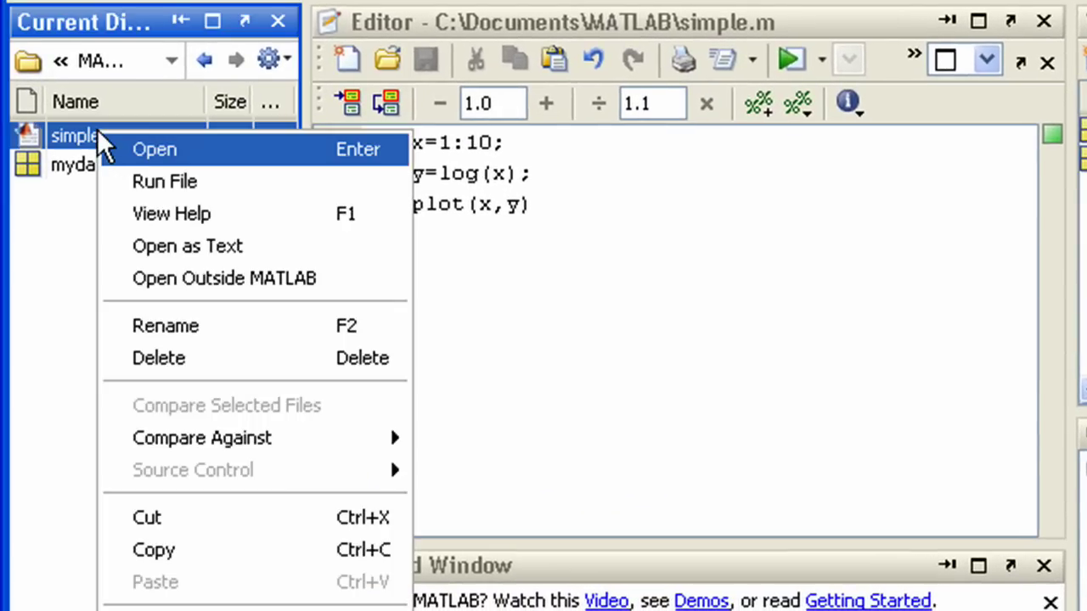
{"action": "left_click", "coordinate": [167, 181]}
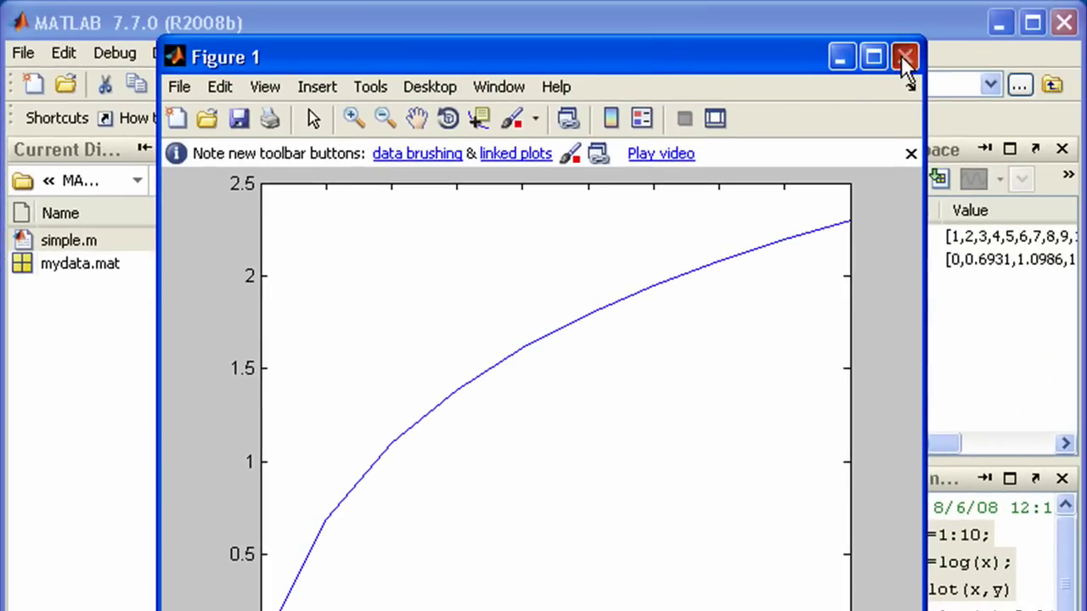
{"action": "left_click", "coordinate": [903, 58]}
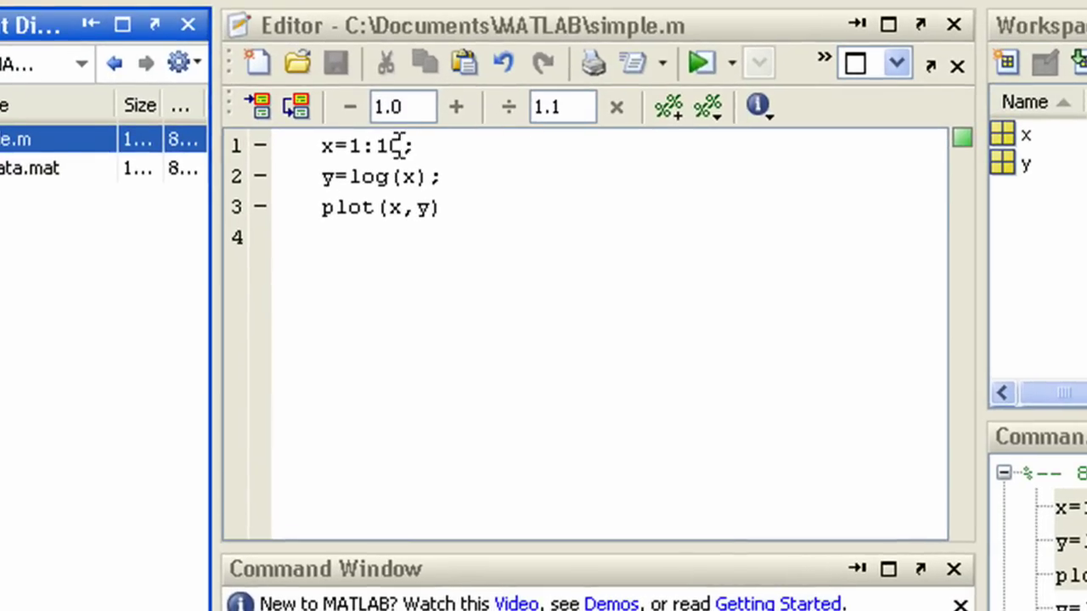
Change line 1 to x=1:1000; and save simple.m.
{"action": "left_click", "coordinate": [399, 146]}
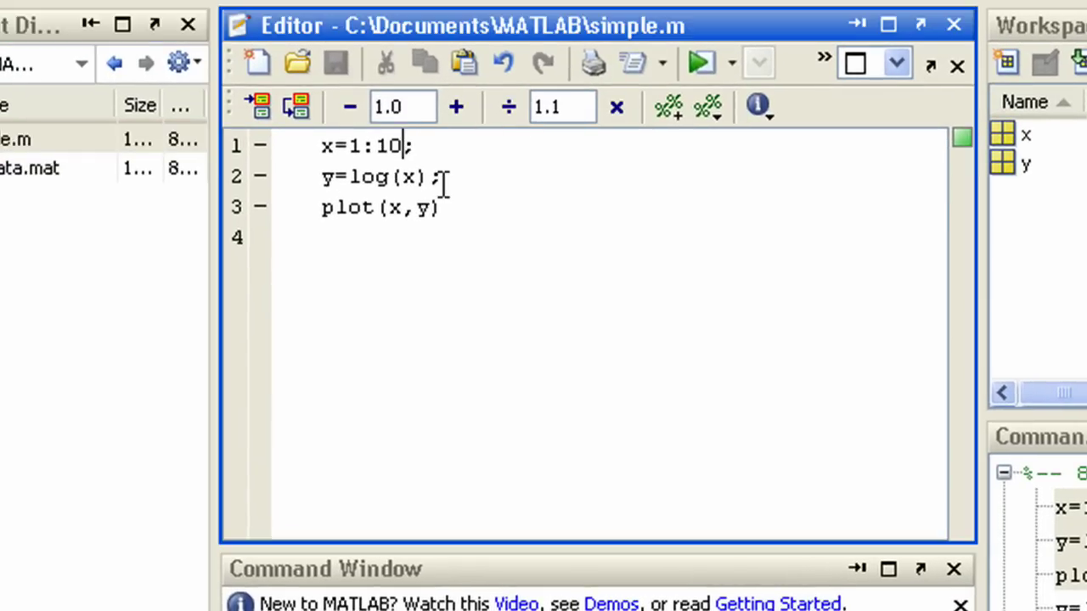
{"action": "type", "text": "00"}
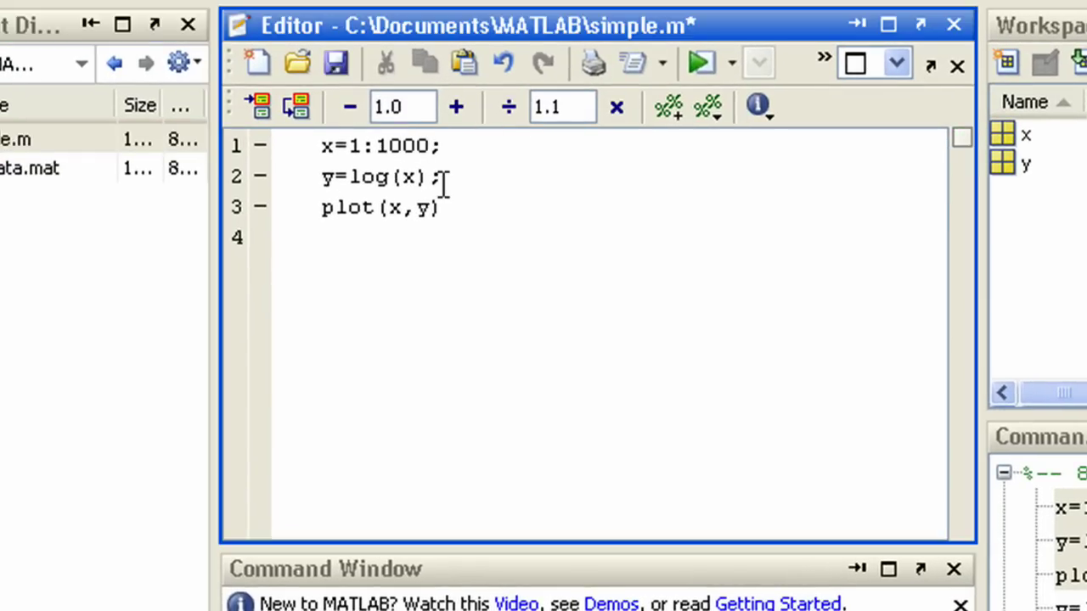
{"action": "left_click", "coordinate": [339, 67]}
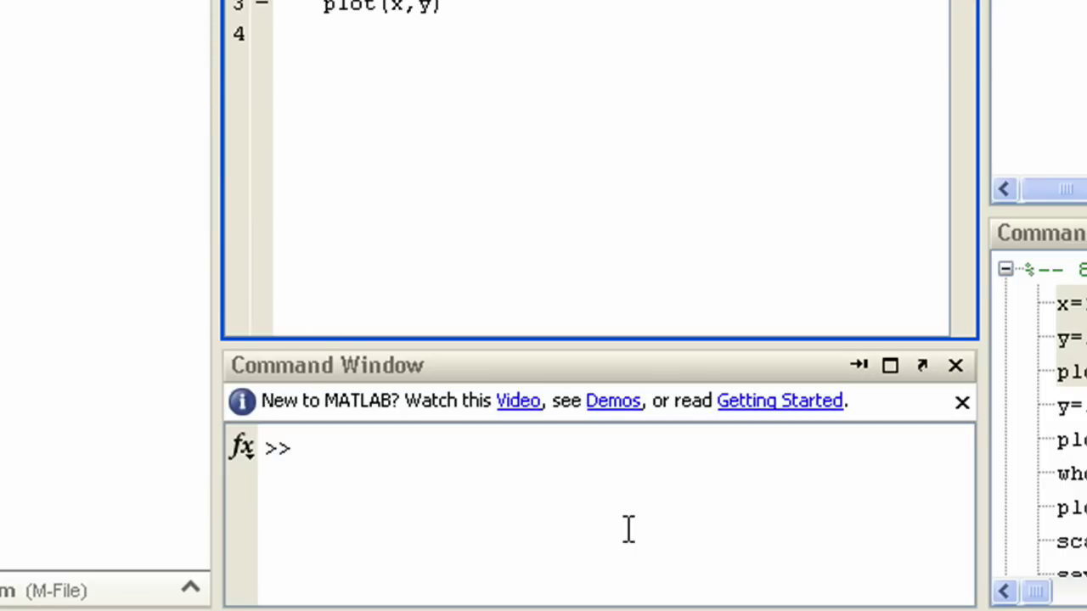
Run simple from the Command Window and close the new log-curve figure.
{"action": "left_click", "coordinate": [640, 531]}
{"action": "type", "text": "simple"}
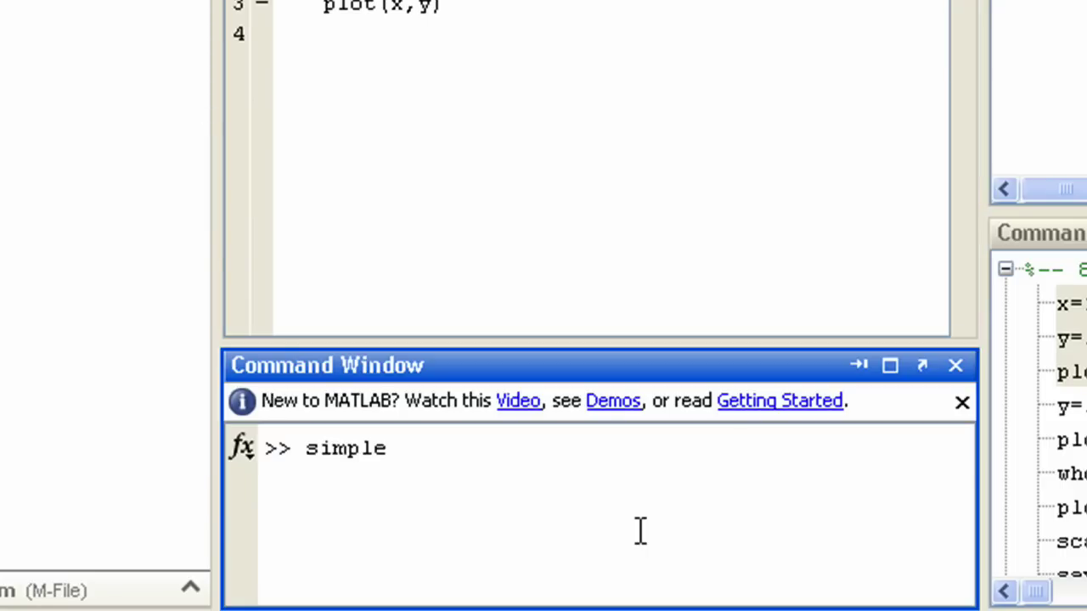
{"action": "key", "text": "Return"}
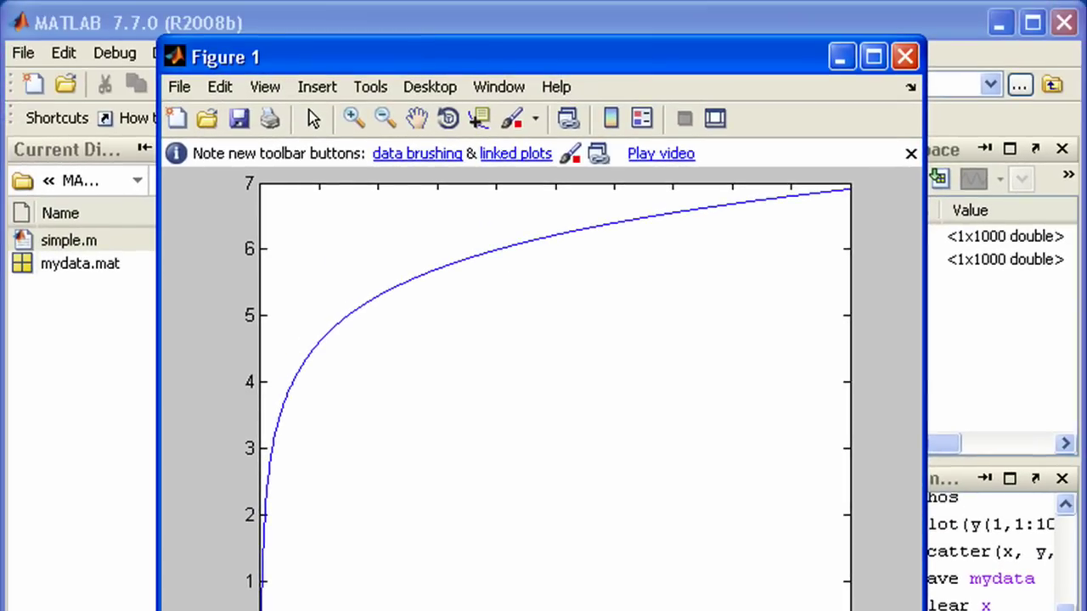
{"action": "left_click", "coordinate": [909, 56]}
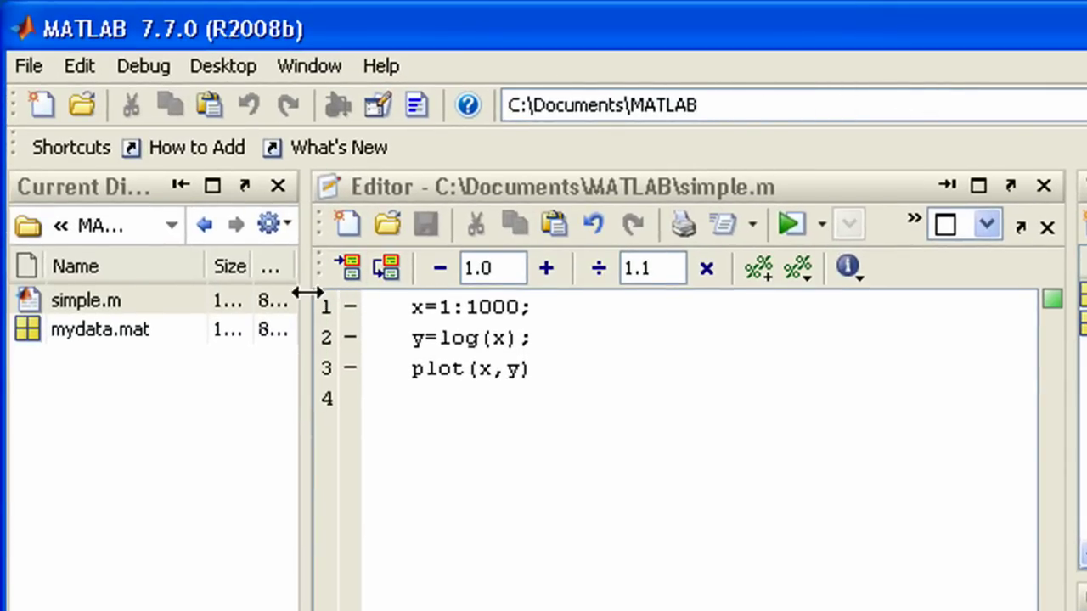
Widen the Current Folder panel, return to the MATLAB folder, and reopen simple.m from the file list.
{"action": "mouse_move", "coordinate": [303, 294]}
{"action": "left_mouse_down"}
{"action": "mouse_move", "coordinate": [424, 280]}
{"action": "mouse_move", "coordinate": [458, 297]}
{"action": "left_mouse_up"}
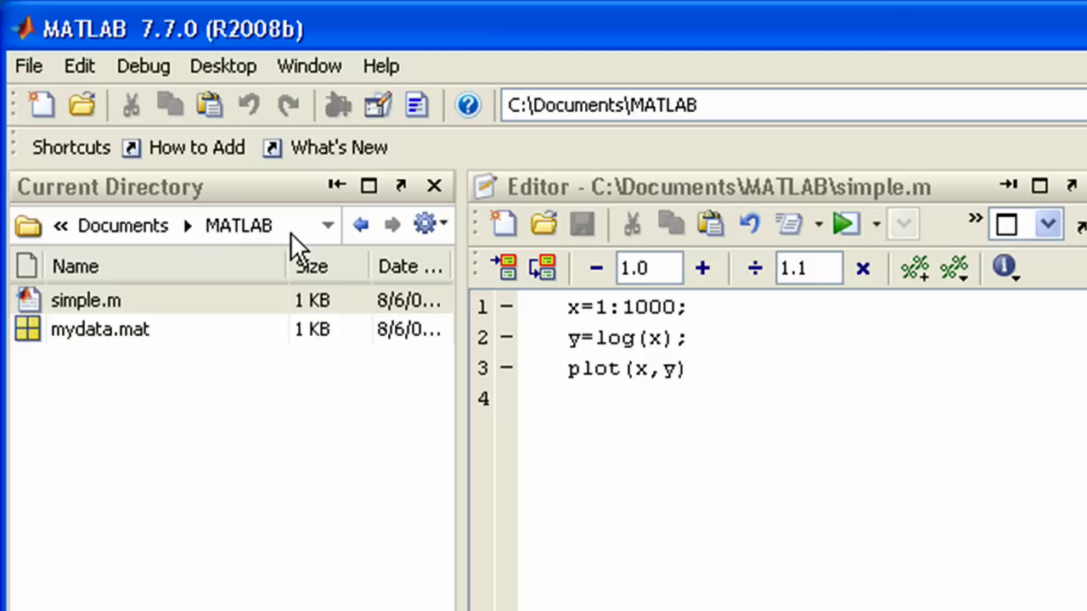
{"action": "left_click", "coordinate": [137, 228]}
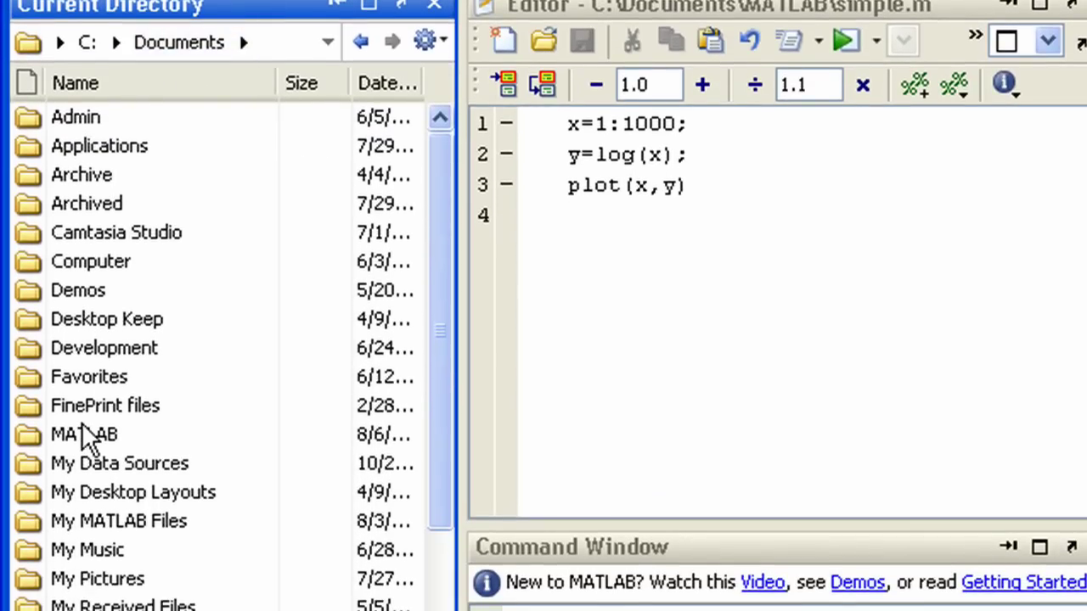
{"action": "double_click", "coordinate": [85, 435]}
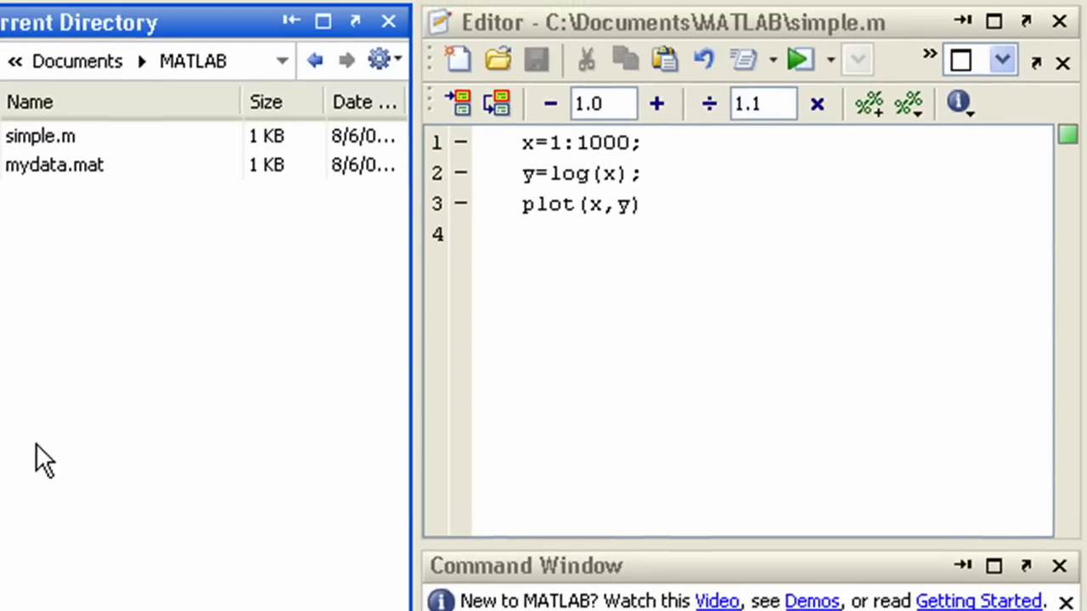
{"action": "left_click", "coordinate": [1057, 27]}
{"action": "type", "text": "simple"}
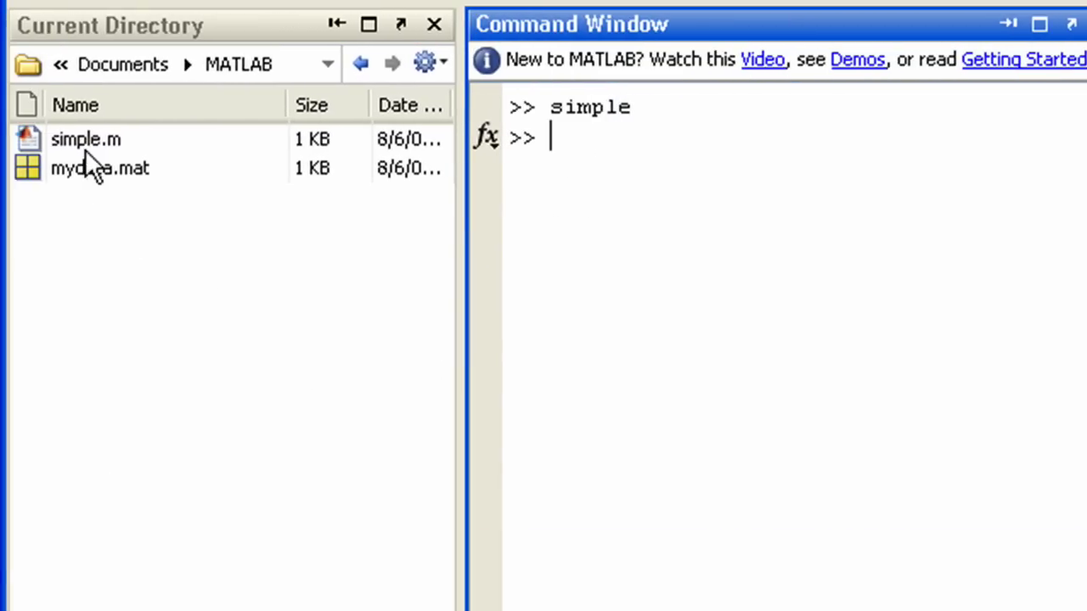
{"action": "double_click", "coordinate": [79, 136]}
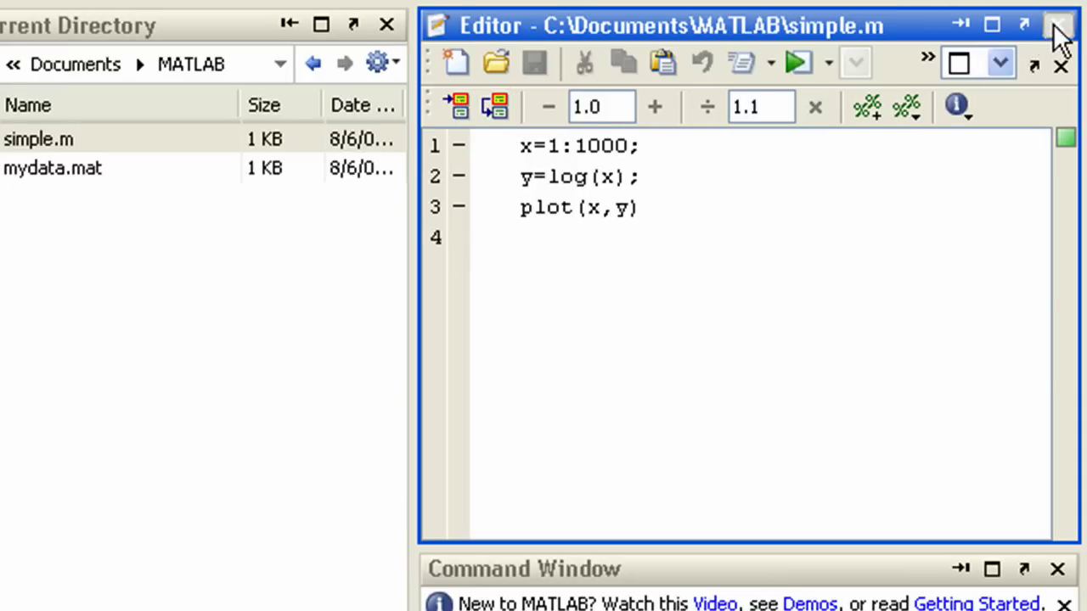
Close the Editor and reopen simple.m with the command edit simple.
{"action": "left_click", "coordinate": [1057, 26]}
{"action": "type", "text": "edit"}
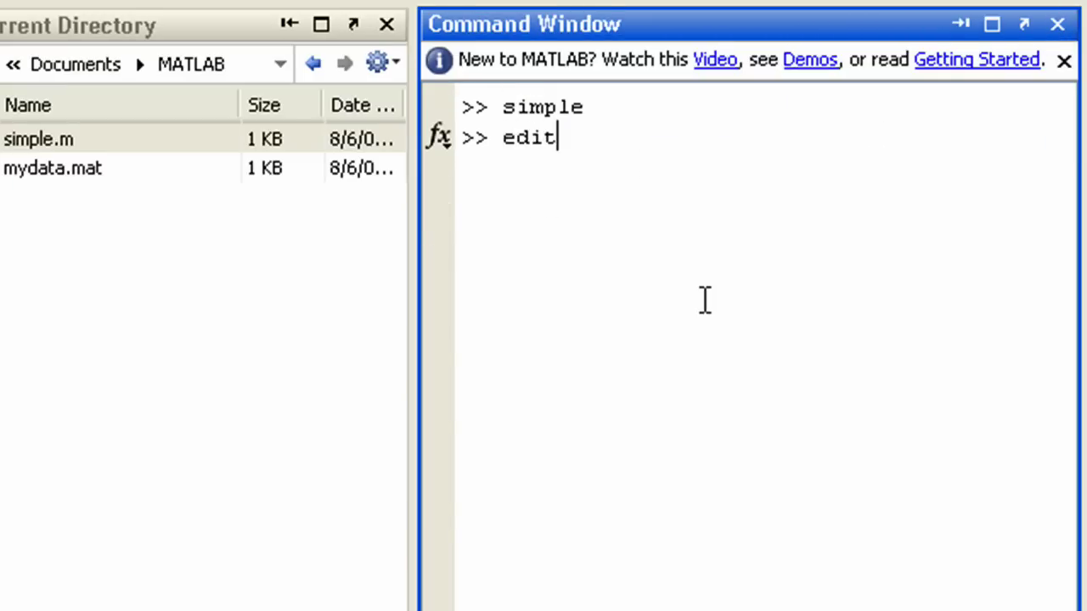
{"action": "type", "text": " simple"}
{"action": "key", "text": "Return"}
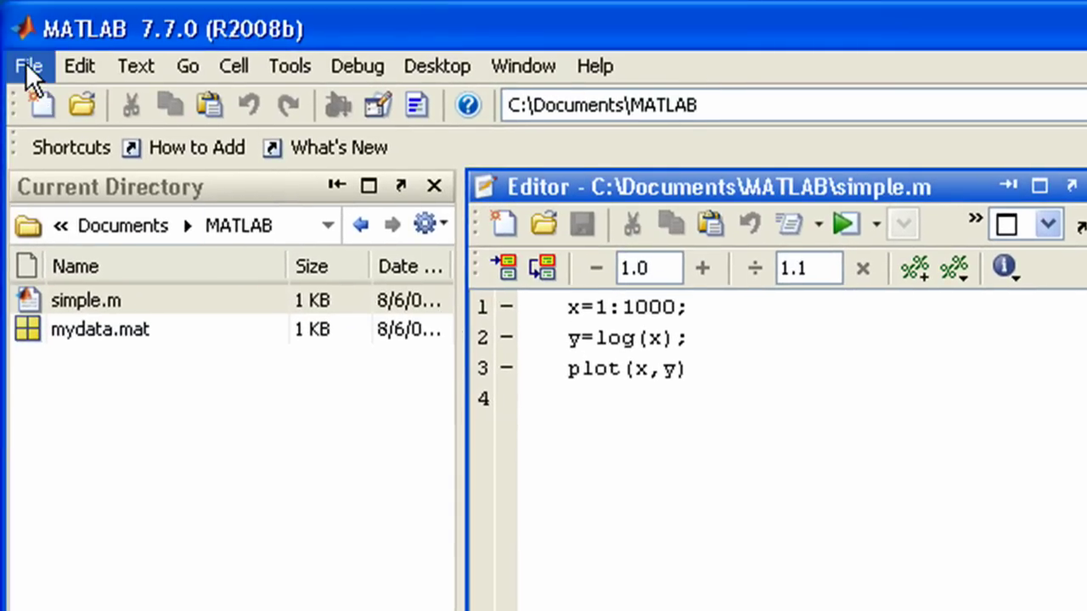
{"action": "left_click", "coordinate": [27, 66]}
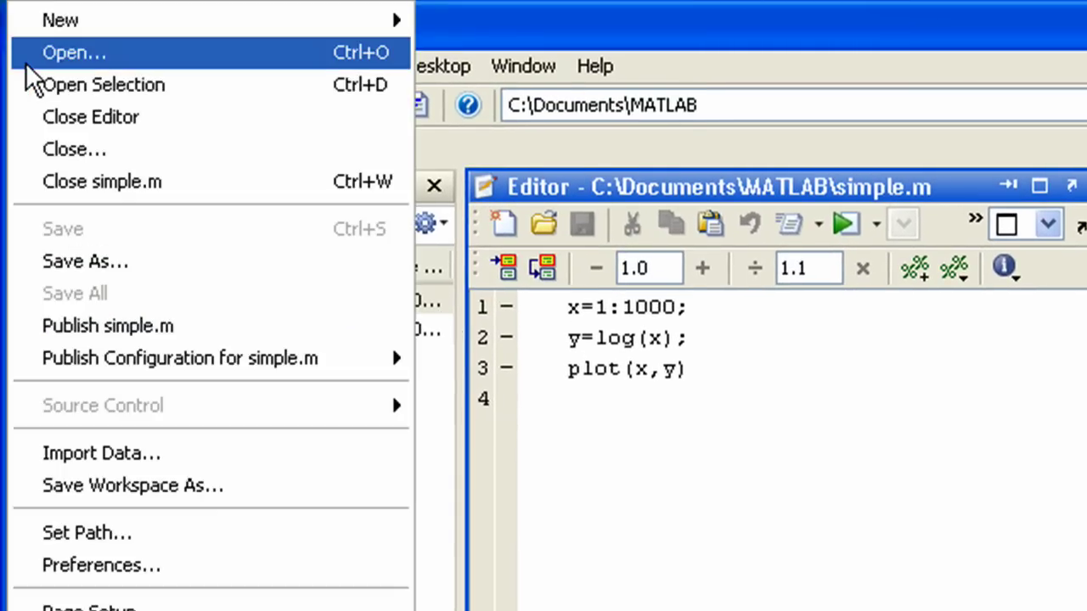
{"action": "left_click", "coordinate": [174, 535]}
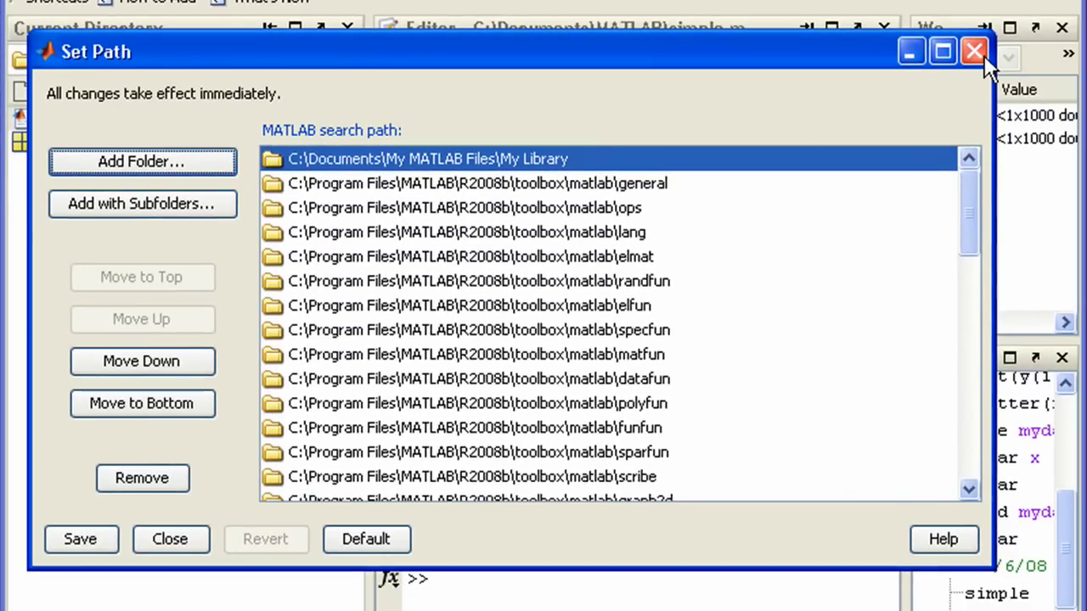
{"action": "left_click", "coordinate": [976, 53]}
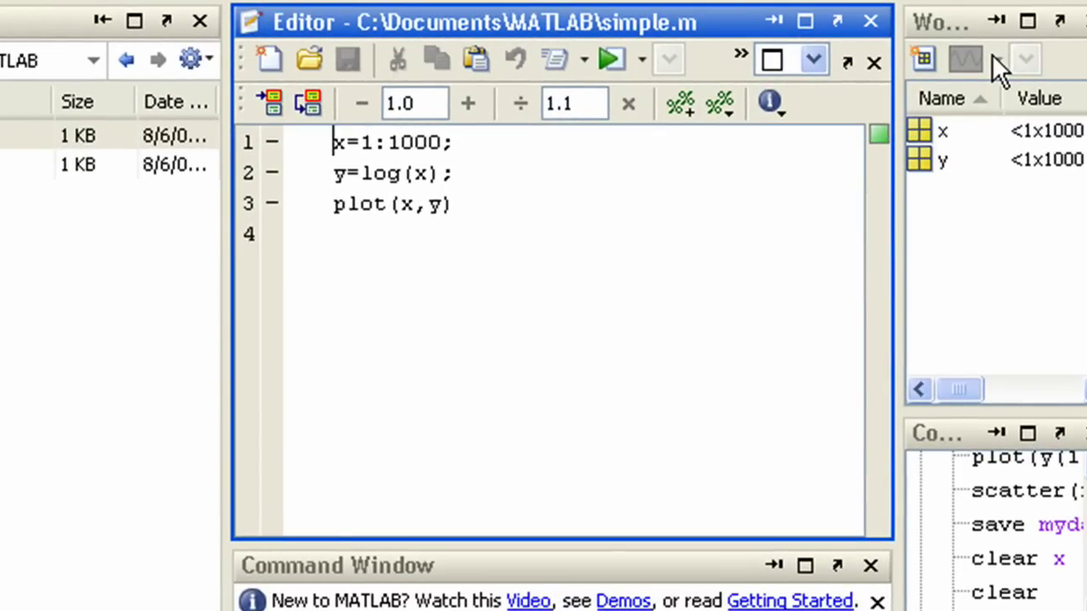
Rewrite line 1 as x=(1:1000)'; % Column vector.
{"action": "key", "text": "Right"}
{"action": "key", "text": "Right"}
{"action": "key", "text": "Right"}
{"action": "key", "text": "Right"}
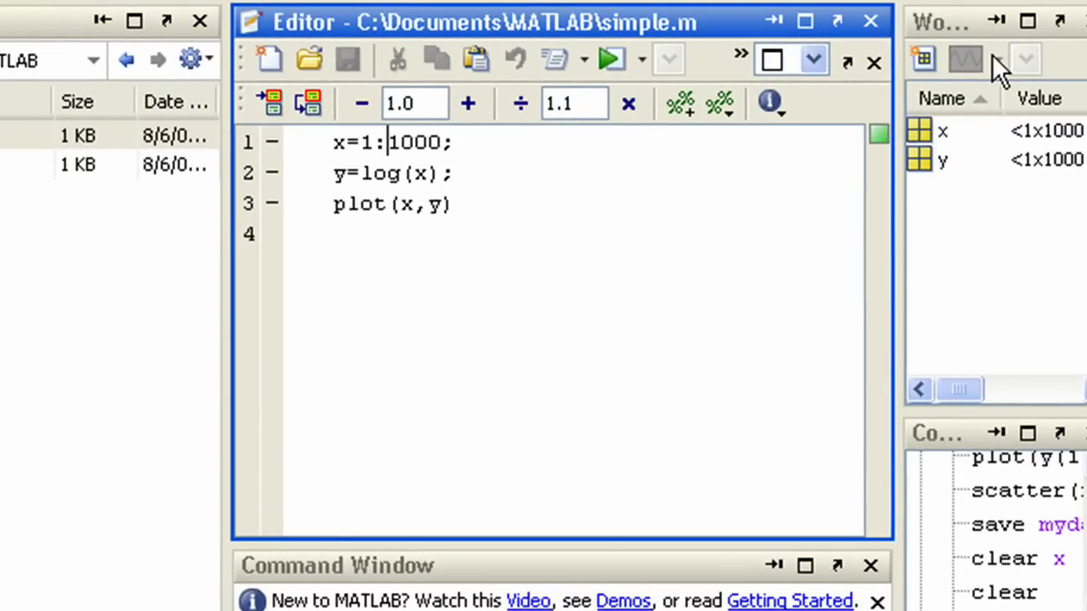
{"action": "key", "text": "Right"}
{"action": "key", "text": "Right"}
{"action": "key", "text": "Right"}
{"action": "type", "text": "'"}
{"action": "key", "text": "Left"}
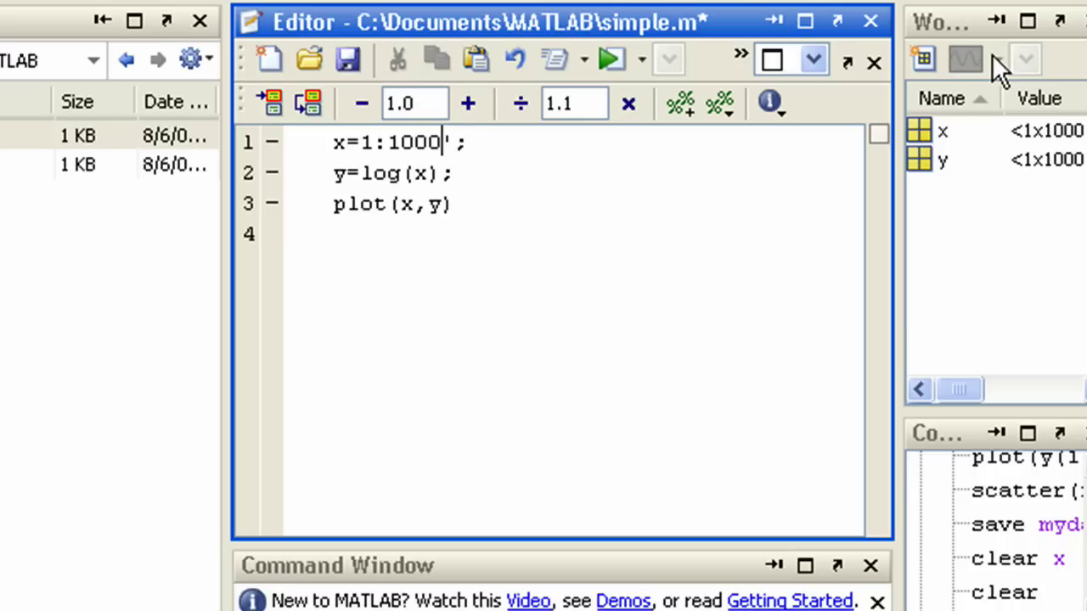
{"action": "type", "text": ")"}
{"action": "key", "text": "Left"}
{"action": "key", "text": "Left"}
{"action": "key", "text": "Left"}
{"action": "key", "text": "Left"}
{"action": "key", "text": "Left"}
{"action": "key", "text": "Left"}
{"action": "key", "text": "Left"}
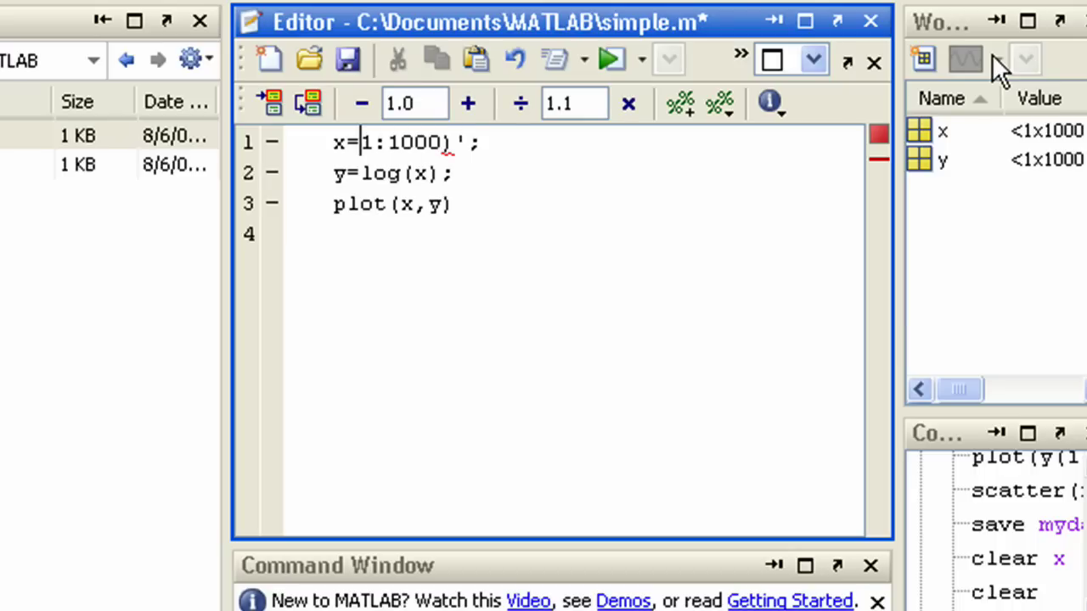
{"action": "type", "text": "("}
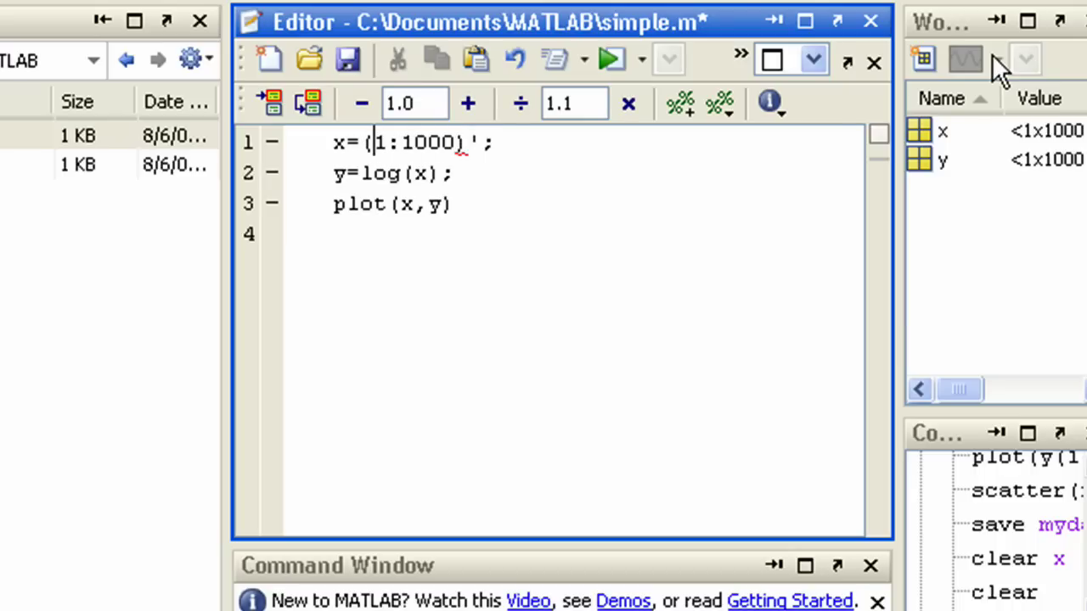
{"action": "key", "text": "End"}
{"action": "type", "text": "%"}
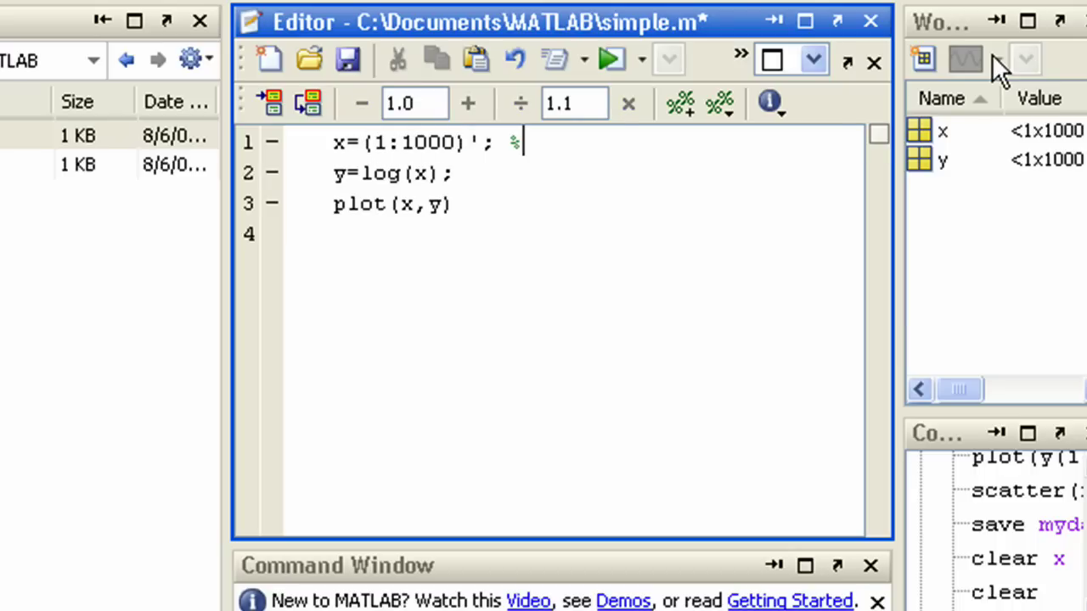
{"action": "type", "text": " C"}
{"action": "type", "text": "olumn vecto"}
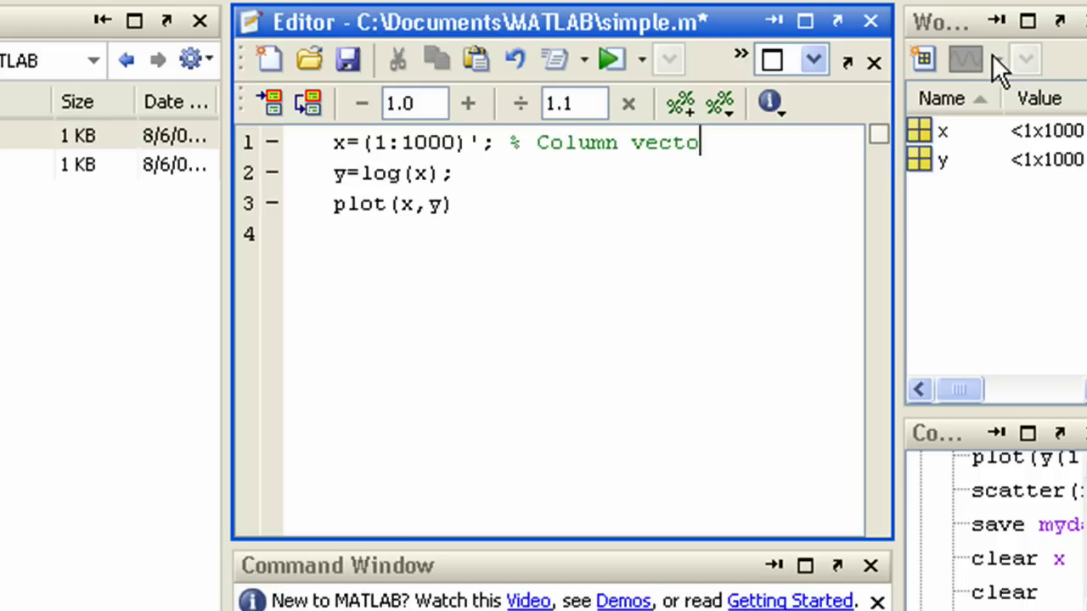
{"action": "type", "text": "r"}
Wrap the log line in a for k=1:5 ... end loop computing y(:,k)=k*log(x).
{"action": "key", "text": "Return"}
{"action": "type", "text": "for "}
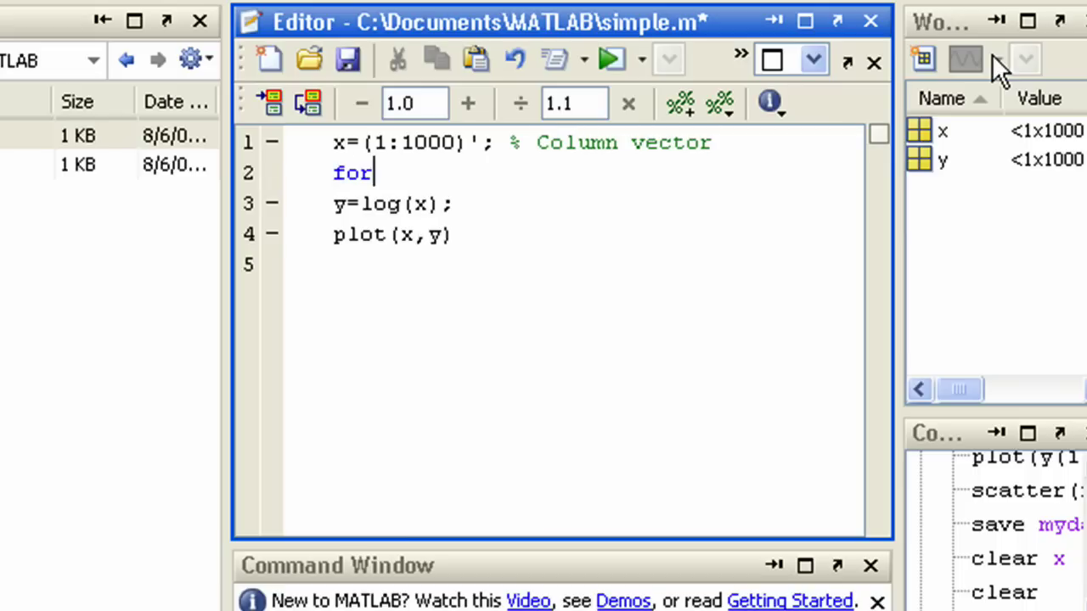
{"action": "type", "text": "k"}
{"action": "type", "text": "=1:5"}
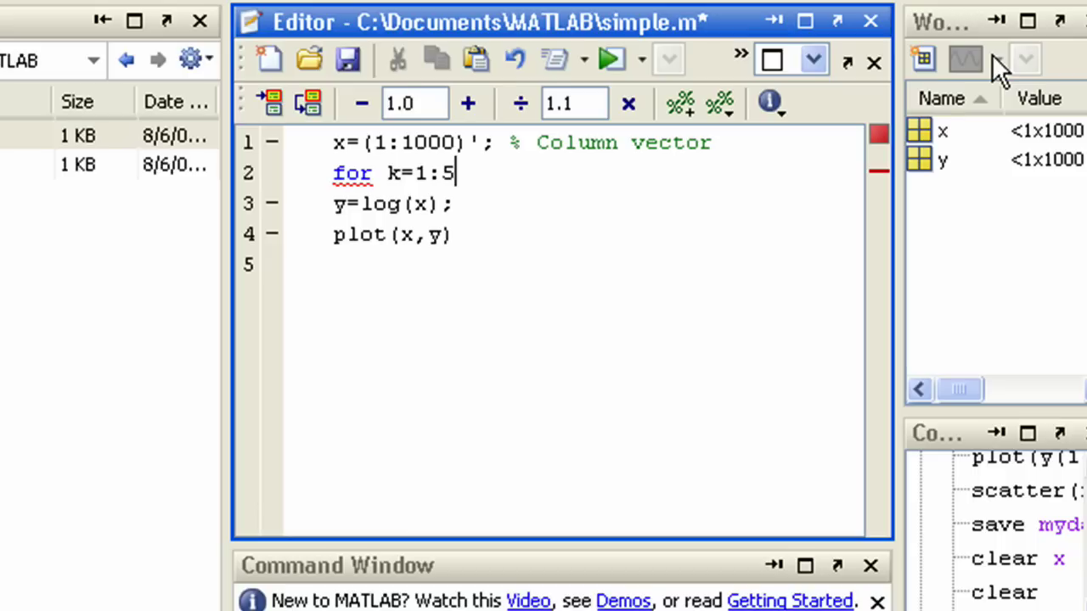
{"action": "key", "text": "Down"}
{"action": "key", "text": "Left"}
{"action": "key", "text": "Left"}
{"action": "key", "text": "Left"}
{"action": "key", "text": "Left"}
{"action": "key", "text": "Left"}
{"action": "key", "text": "Left"}
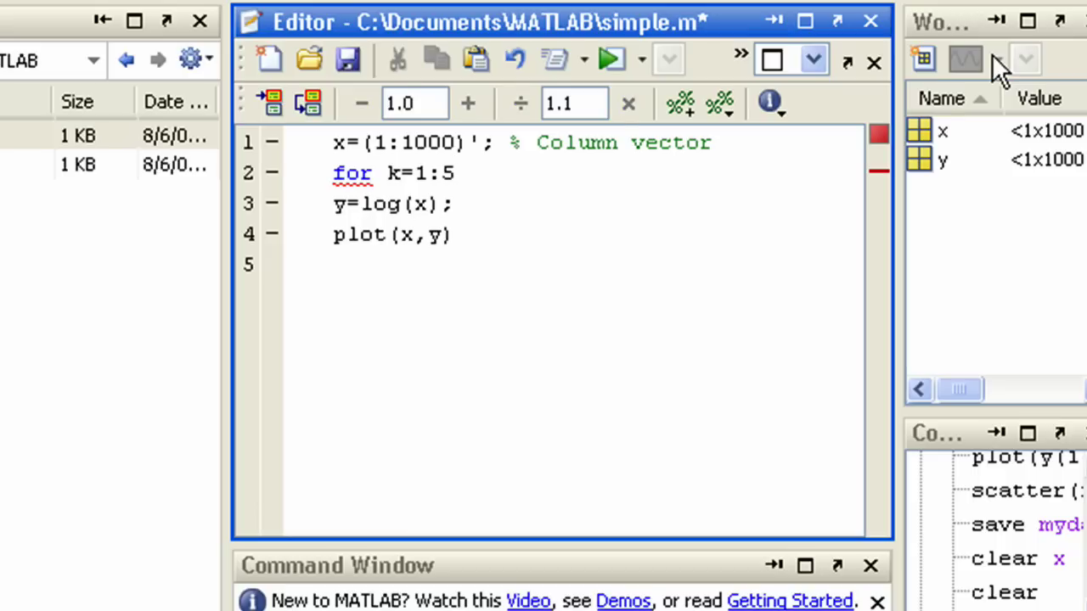
{"action": "type", "text": "k*"}
{"action": "key", "text": "Left"}
{"action": "key", "text": "Left"}
{"action": "key", "text": "Left"}
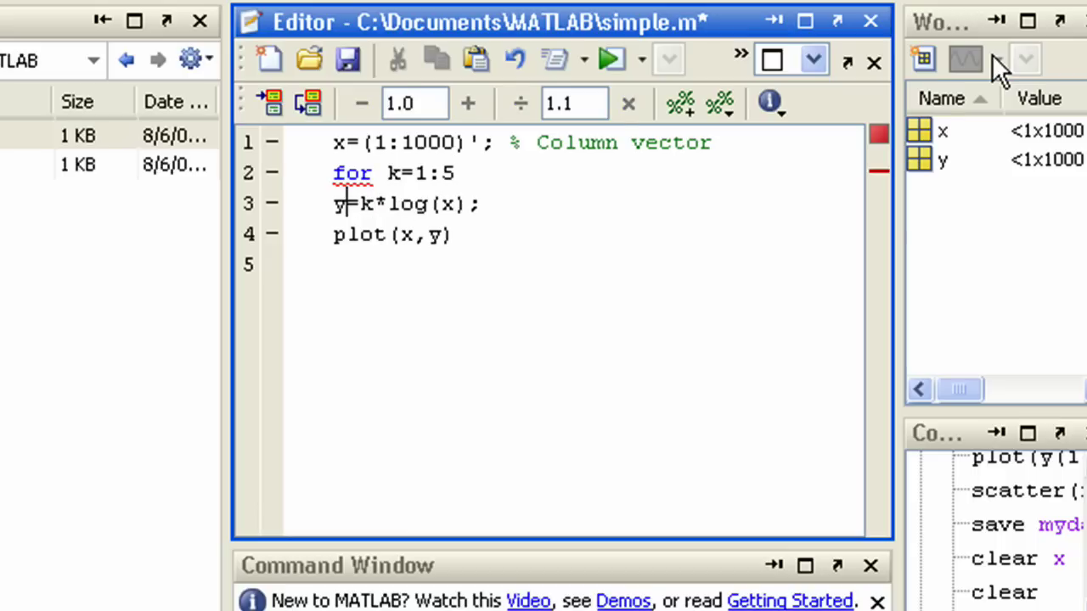
{"action": "type", "text": "("}
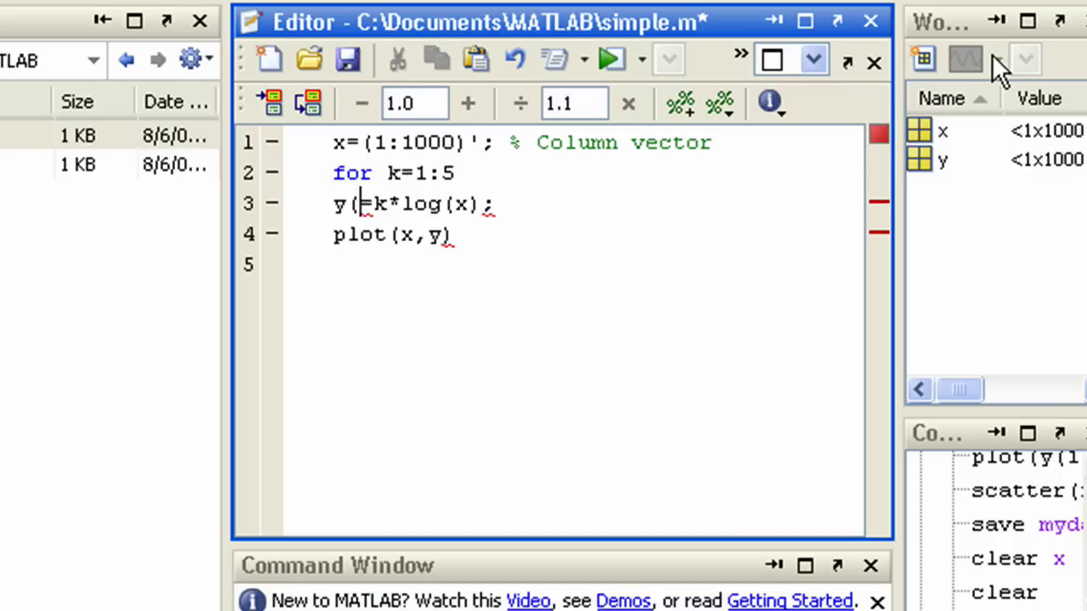
{"action": "type", "text": ":,k"}
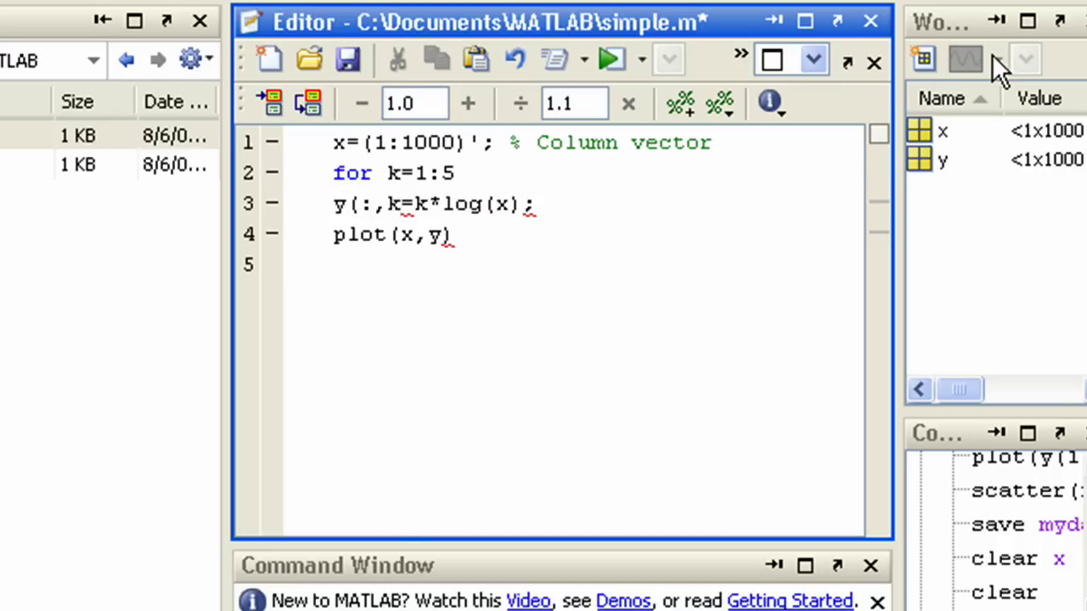
{"action": "type", "text": ")"}
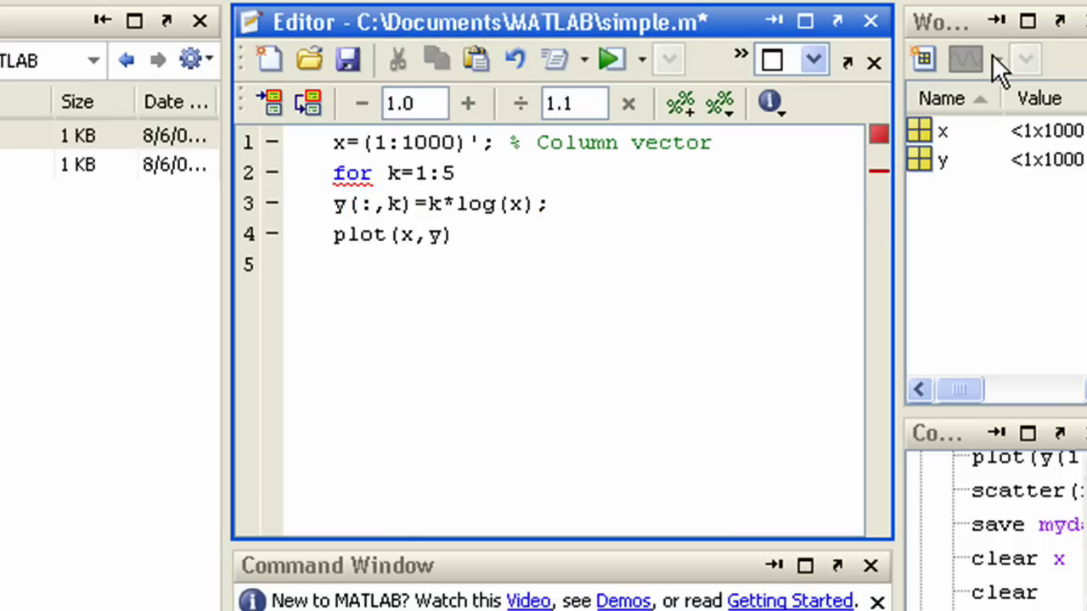
{"action": "key", "text": "End"}
{"action": "key", "text": "Return"}
{"action": "type", "text": "end"}
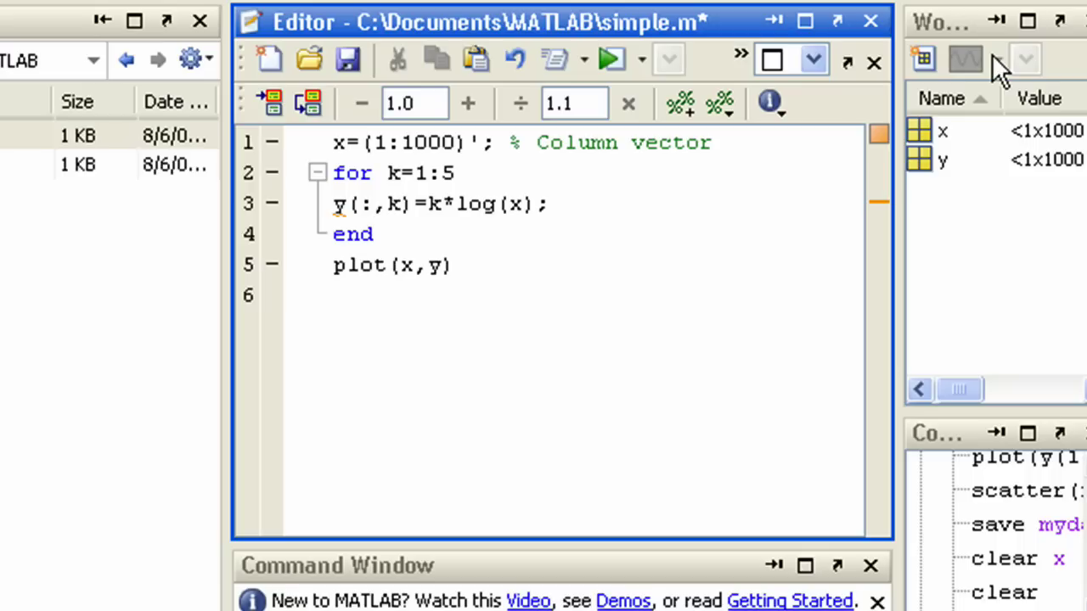
Smart Indent all the code so the loop body is indented, and save simple.m.
{"action": "mouse_move", "coordinate": [495, 265]}
{"action": "left_mouse_down"}
{"action": "mouse_move", "coordinate": [396, 223]}
{"action": "mouse_move", "coordinate": [331, 141]}
{"action": "left_mouse_up"}
{"action": "right_click", "coordinate": [378, 158]}
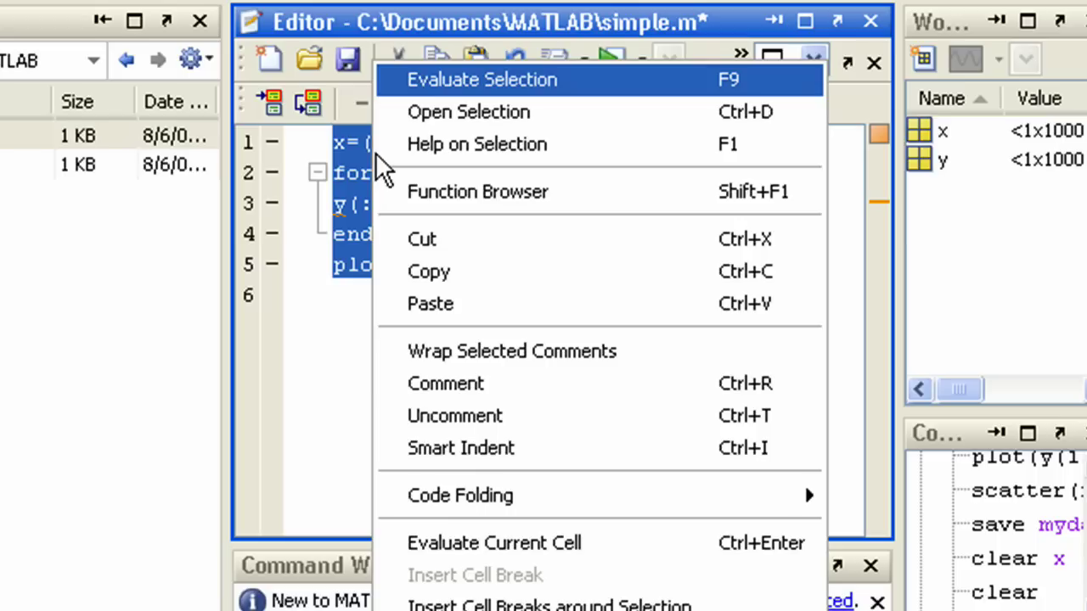
{"action": "left_click", "coordinate": [475, 448]}
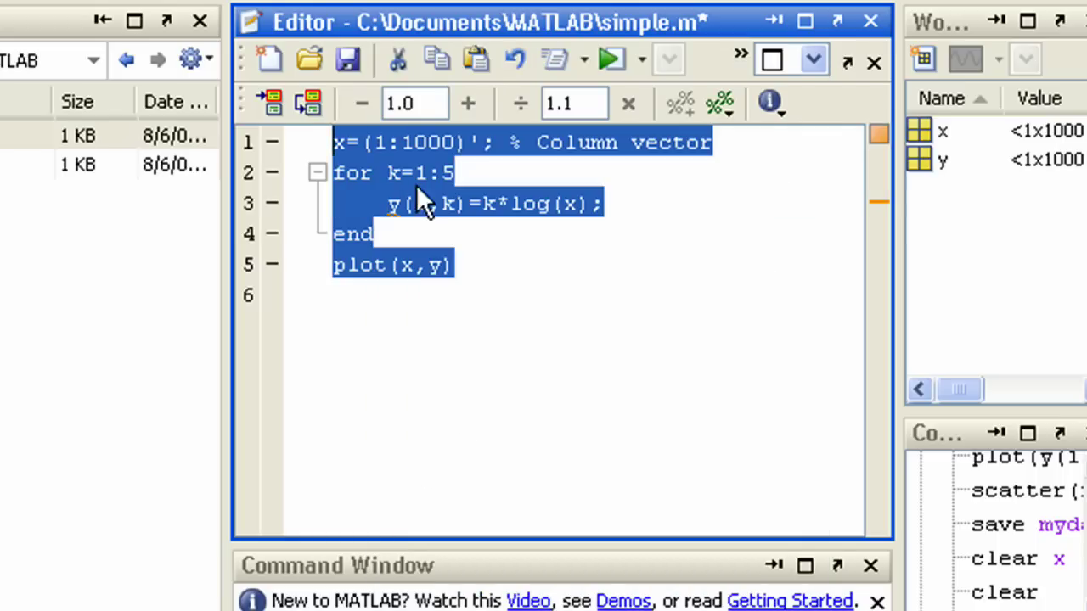
{"action": "left_click", "coordinate": [348, 59]}
{"action": "left_click", "coordinate": [503, 233]}
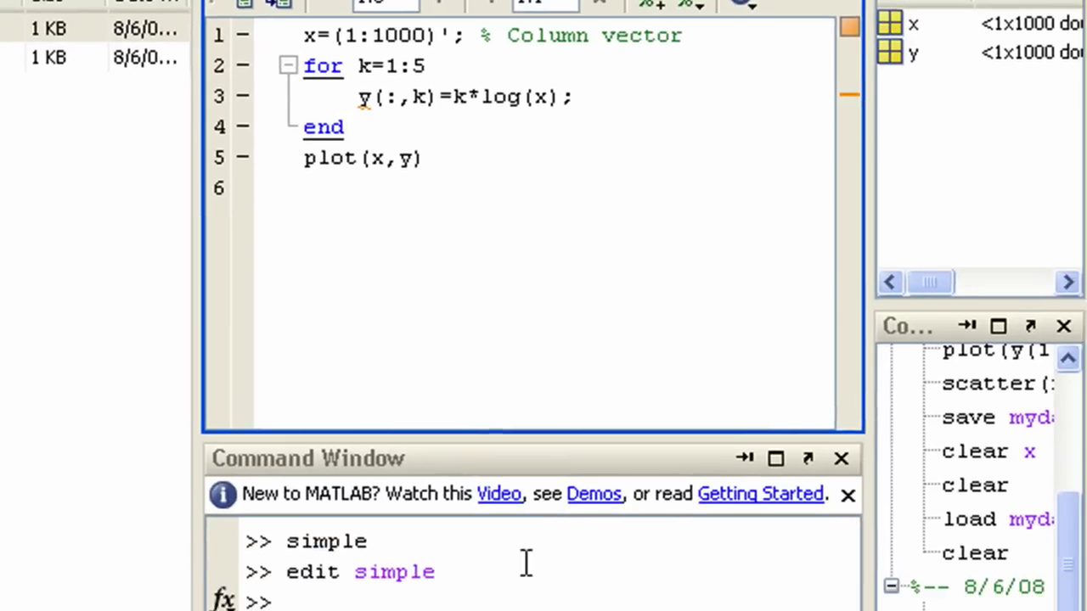
Clear the workspace and run simple.m to plot the five scaled log curves.
{"action": "left_click", "coordinate": [526, 564]}
{"action": "type", "text": "clear"}
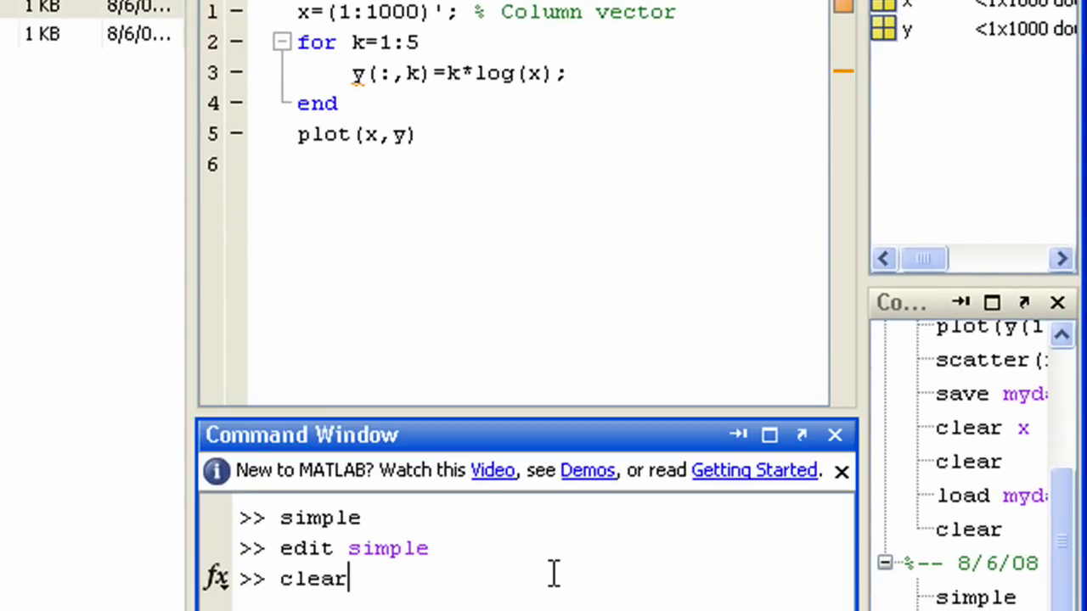
{"action": "key", "text": "Return"}
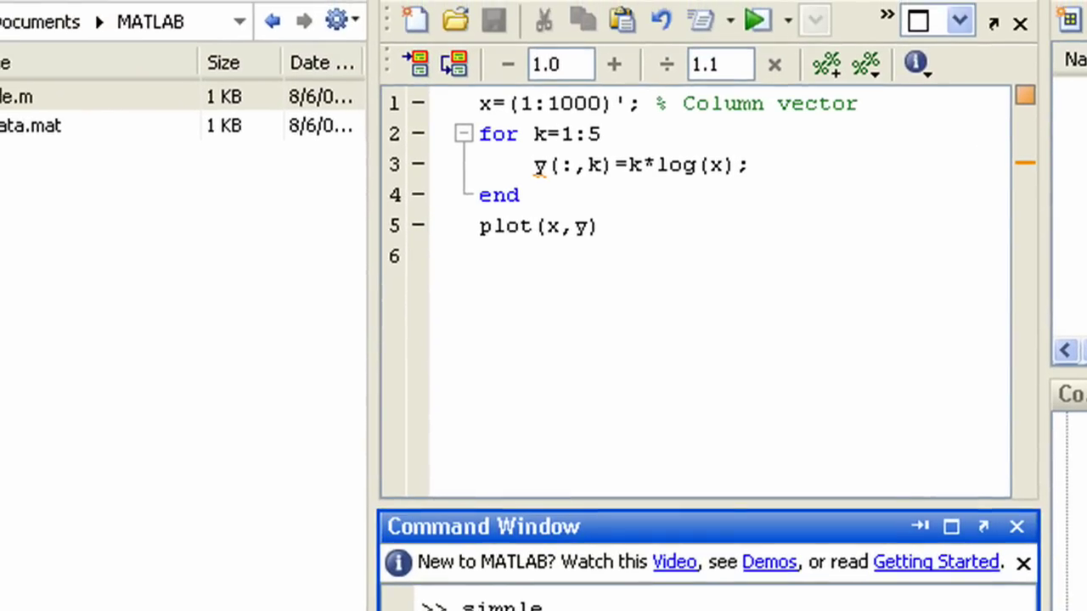
{"action": "left_click", "coordinate": [755, 22]}
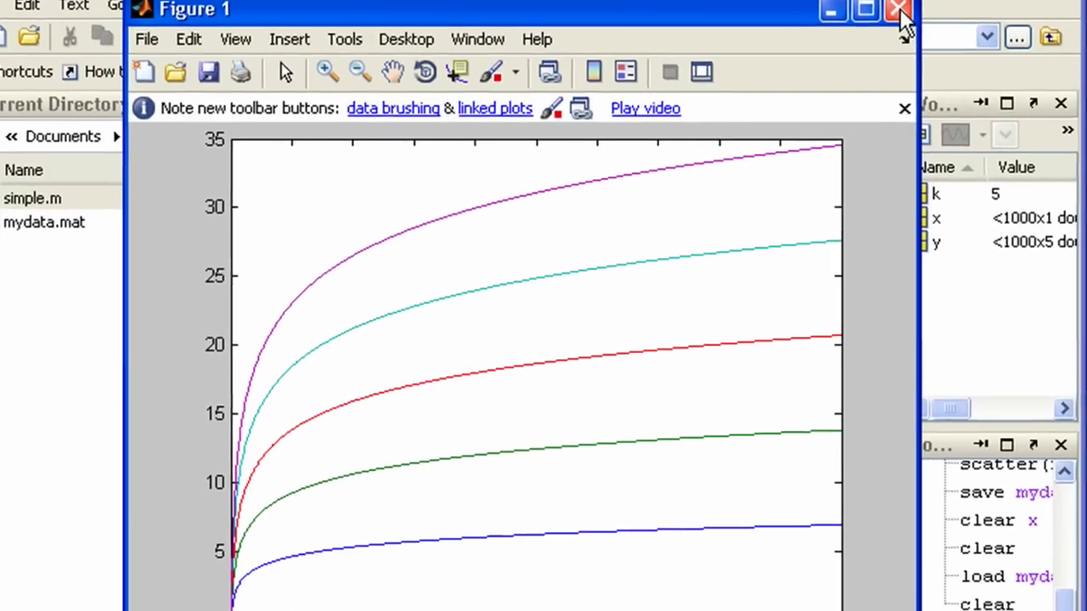
{"action": "left_click", "coordinate": [900, 13]}
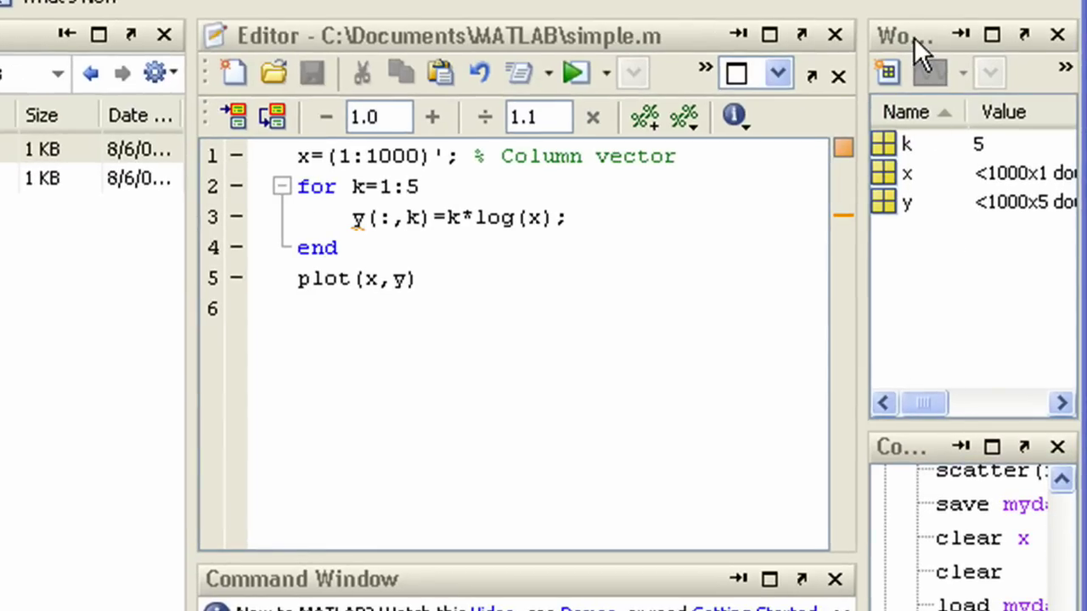
{"action": "left_click", "coordinate": [913, 38]}
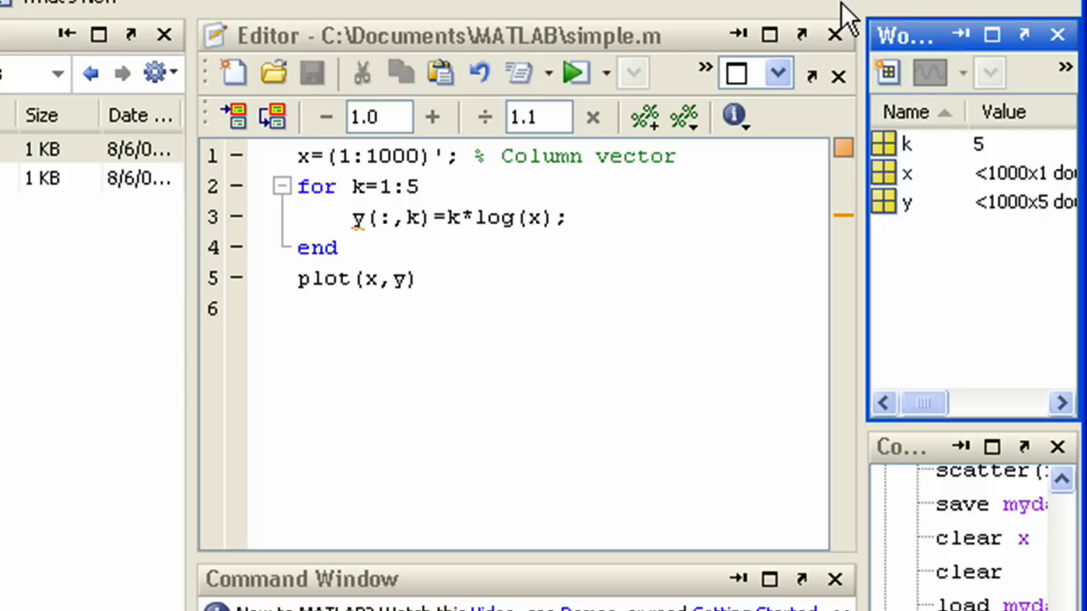
Add the header function y=simple(maxLoop) and replace the loop limit 5 with maxLoop.
{"action": "left_click", "coordinate": [722, 35]}
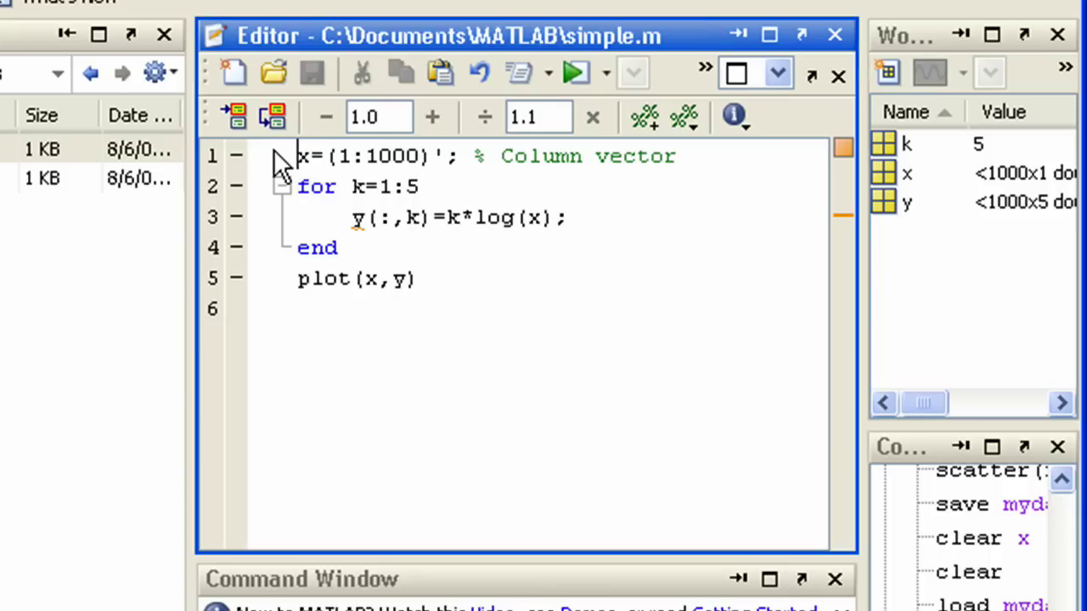
{"action": "type", "text": "functio"}
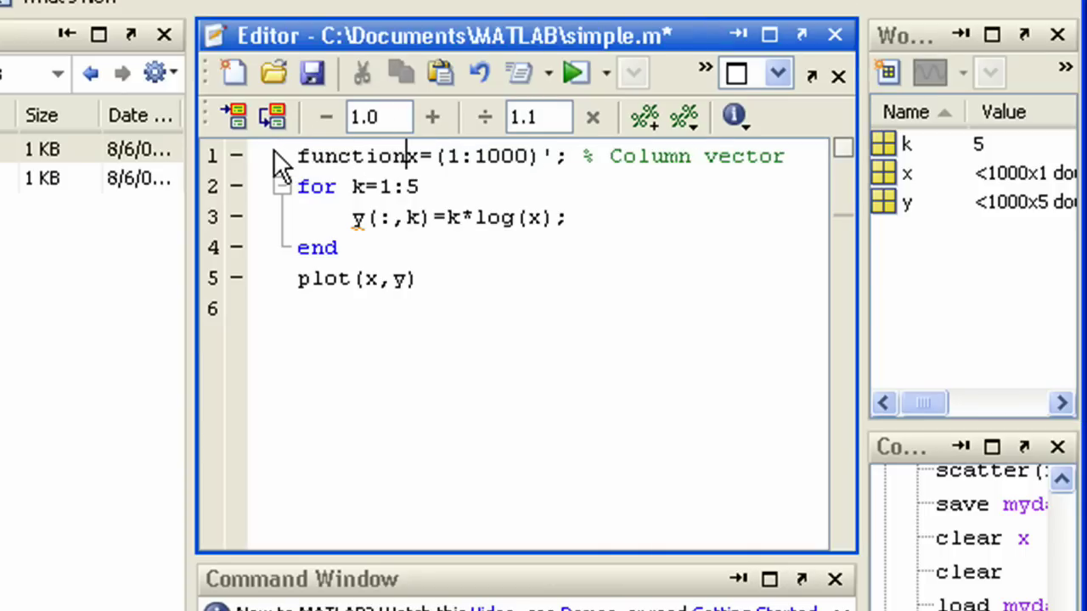
{"action": "type", "text": "n"}
{"action": "key", "text": "Return"}
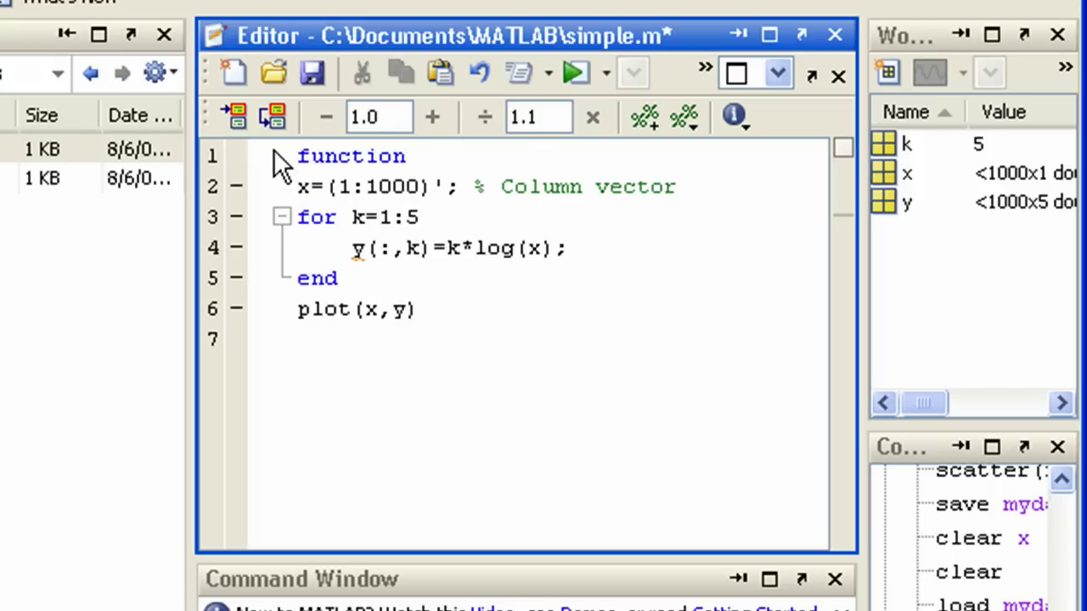
{"action": "key", "text": "Up"}
{"action": "key", "text": "End"}
{"action": "type", "text": "sim"}
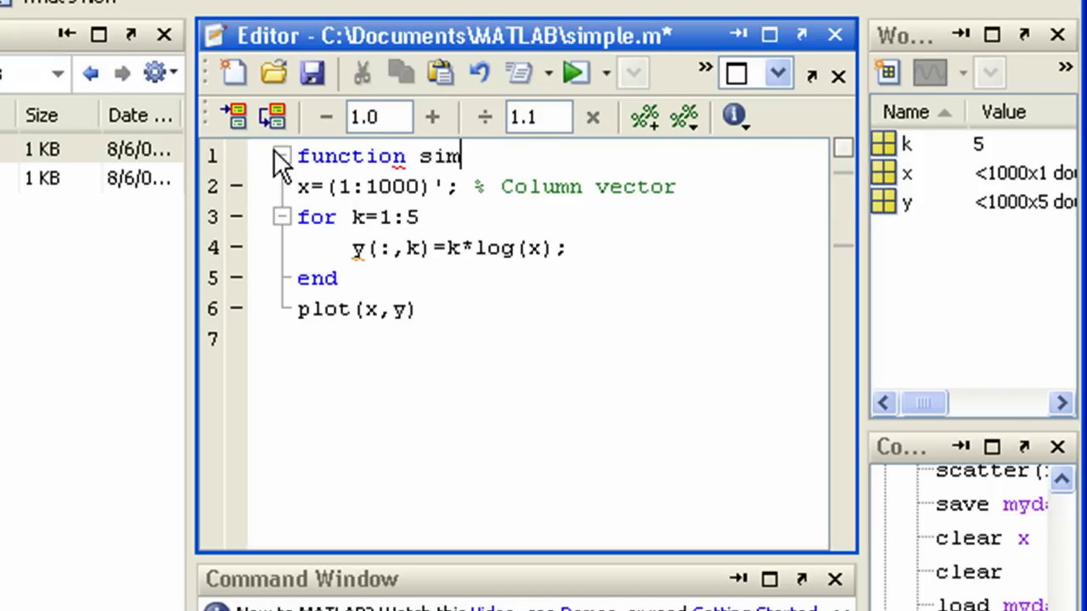
{"action": "type", "text": "ple"}
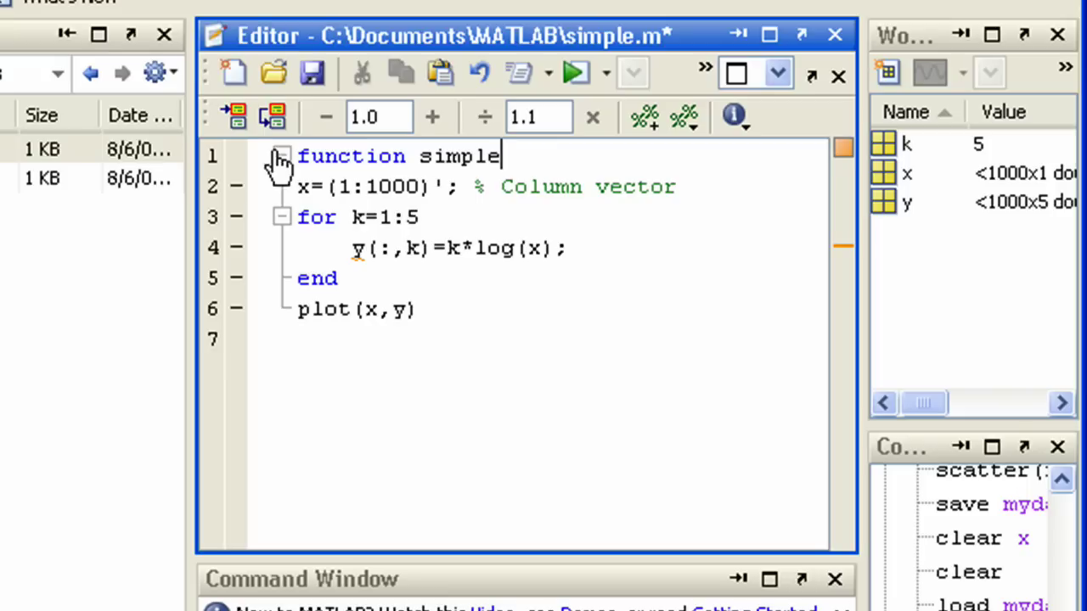
{"action": "type", "text": "("}
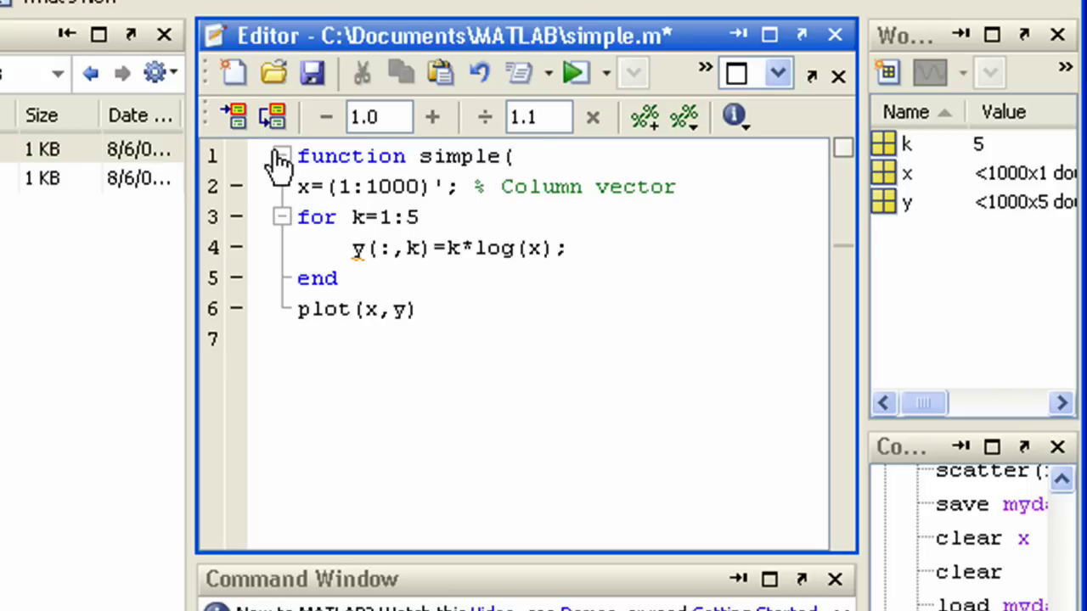
{"action": "type", "text": "ma"}
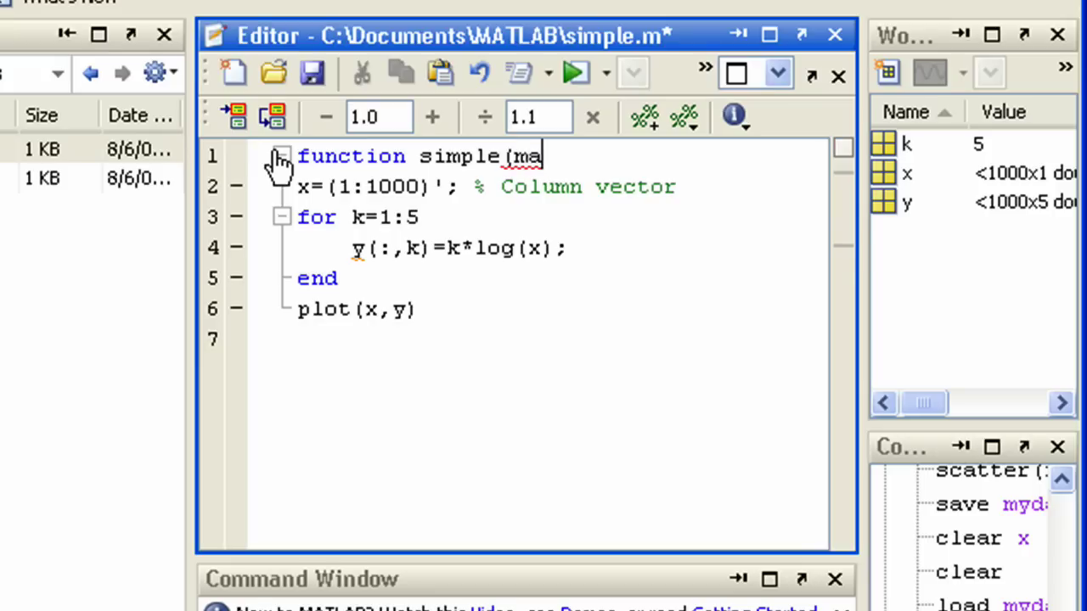
{"action": "type", "text": "xLoop)"}
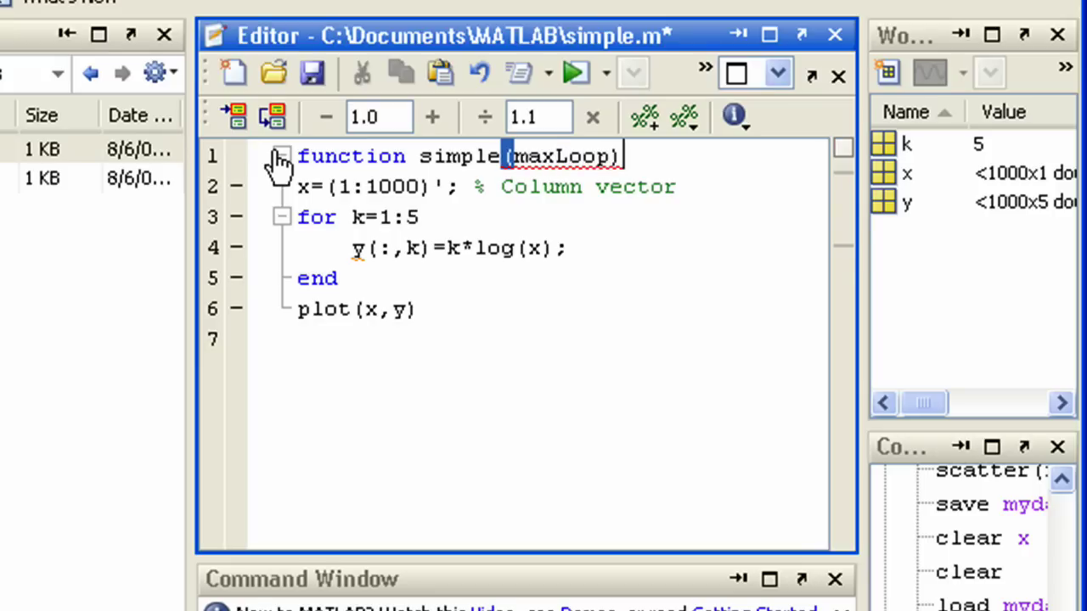
{"action": "key", "text": "BackSpace"}
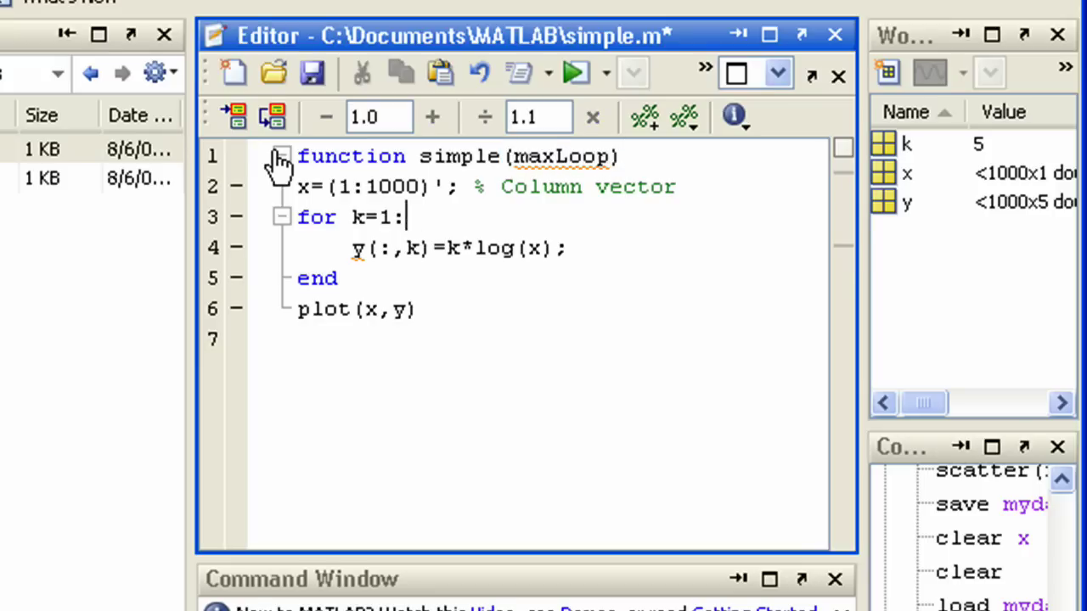
{"action": "type", "text": "maxLoop"}
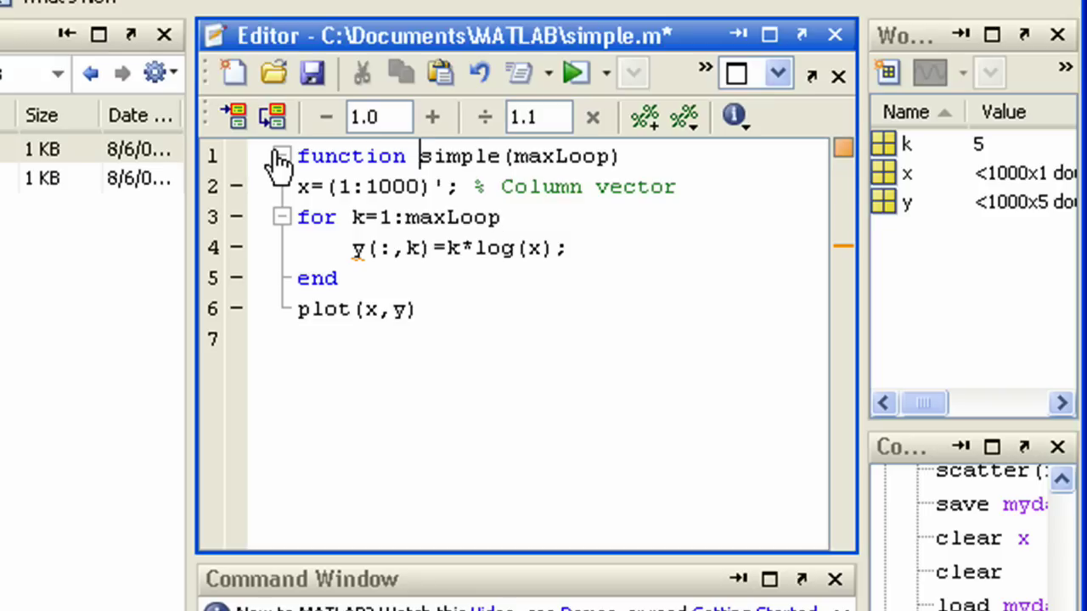
{"action": "type", "text": "y="}
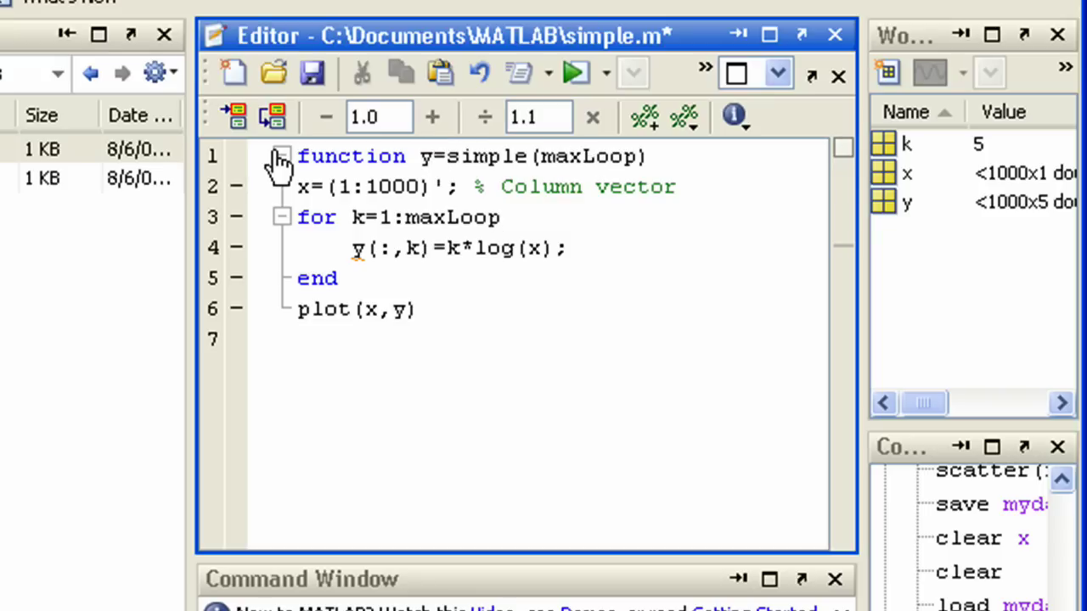
Save simple.m, clear the workspace, and call g=simple(10) to get a 1000x10 result.
{"action": "left_click", "coordinate": [312, 73]}
{"action": "left_click", "coordinate": [553, 549]}
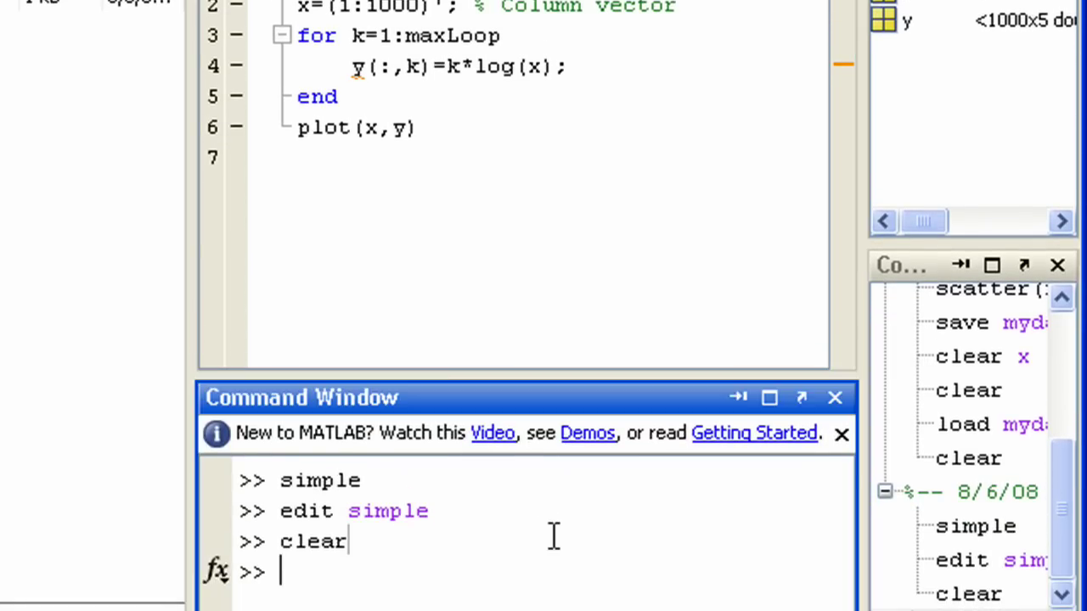
{"action": "type", "text": "clear"}
{"action": "key", "text": "Return"}
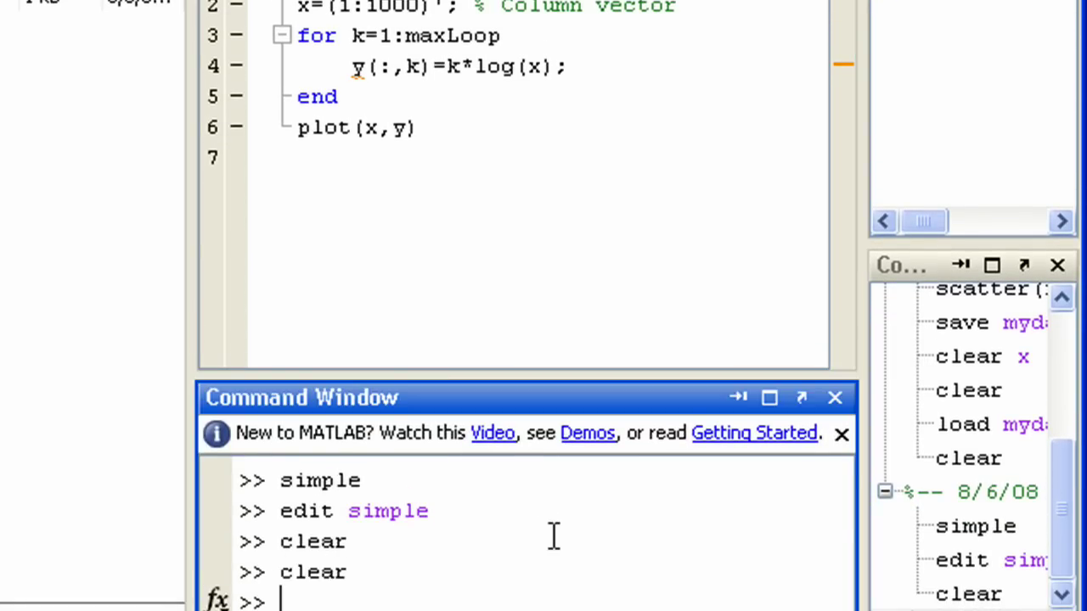
{"action": "type", "text": "g"}
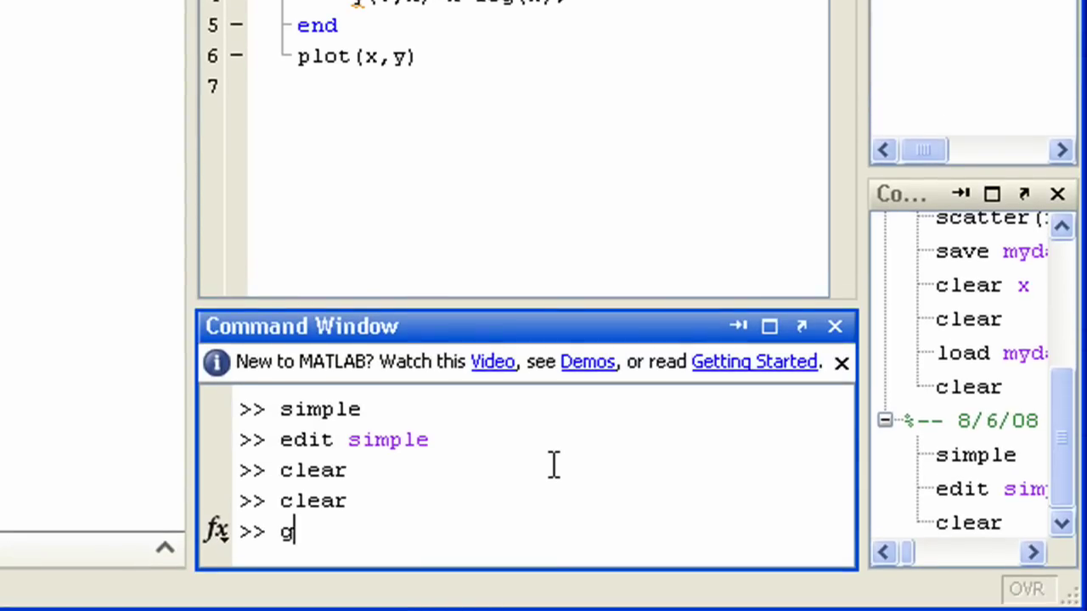
{"action": "type", "text": "=s"}
{"action": "type", "text": "im"}
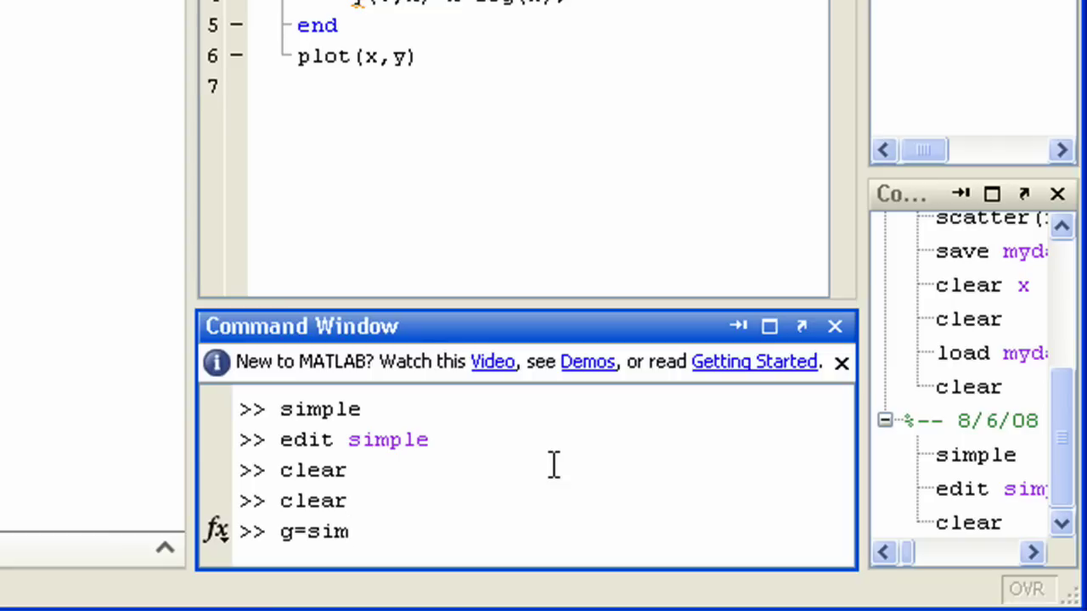
{"action": "type", "text": "ple("}
{"action": "type", "text": "10"}
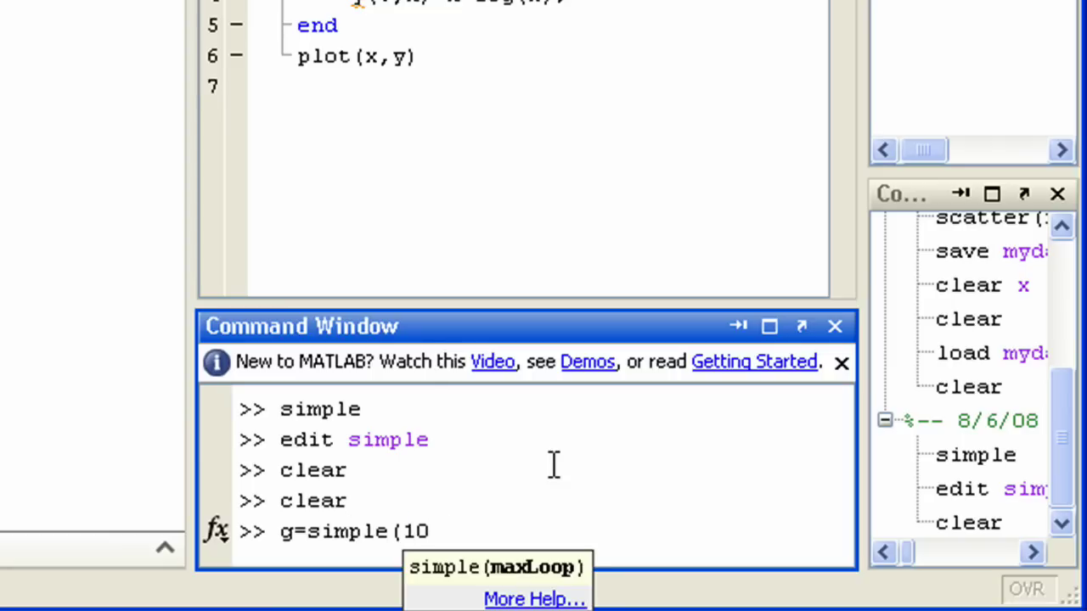
{"action": "type", "text": ")"}
{"action": "key", "text": "Return"}
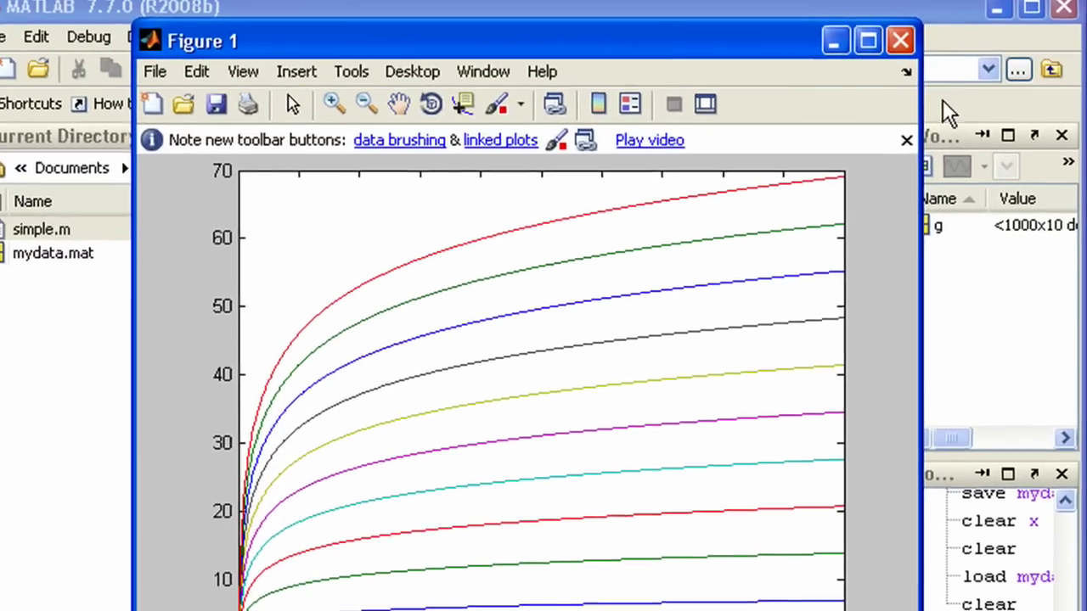
Close the Figure 1 window showing the ten log curves.
{"action": "left_click", "coordinate": [943, 114]}
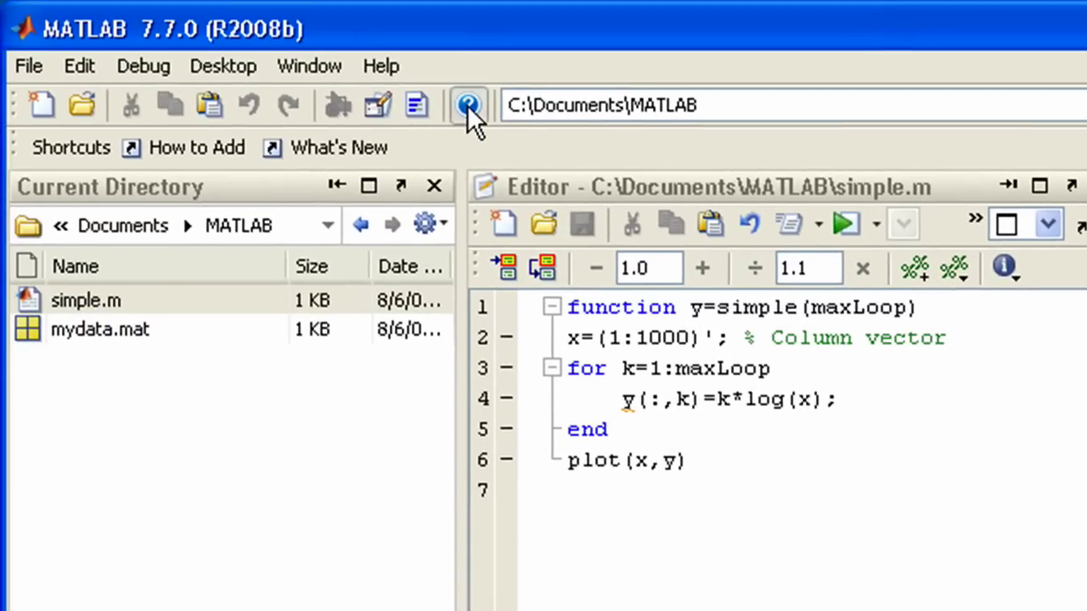
Open sunspots.m from the Help demo MATLAB > Mathematics > Using FFT in MATLAB.
{"action": "left_click", "coordinate": [470, 106]}
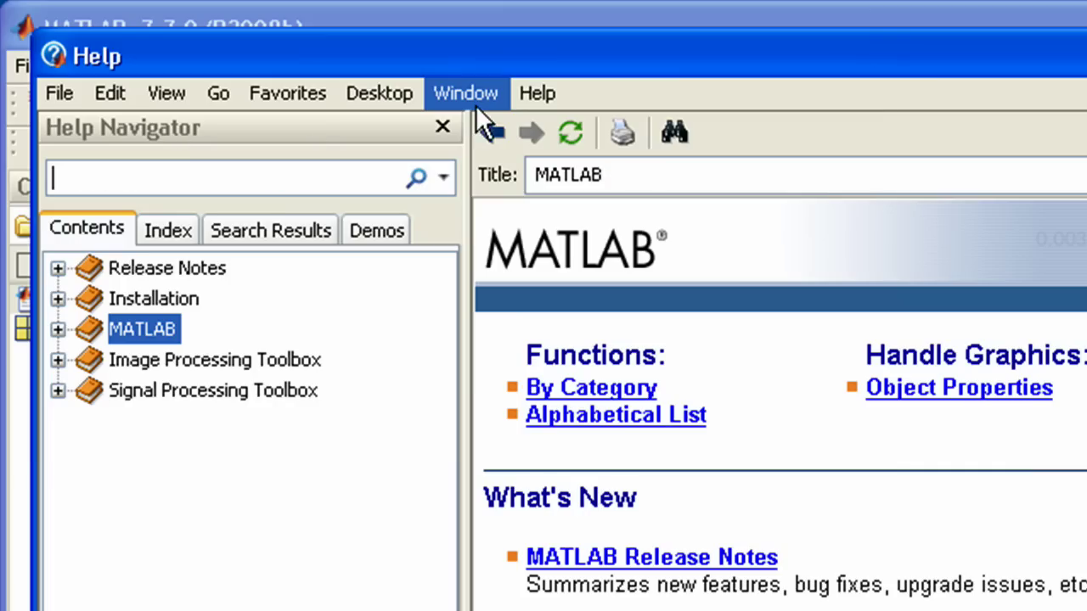
{"action": "left_click", "coordinate": [381, 231]}
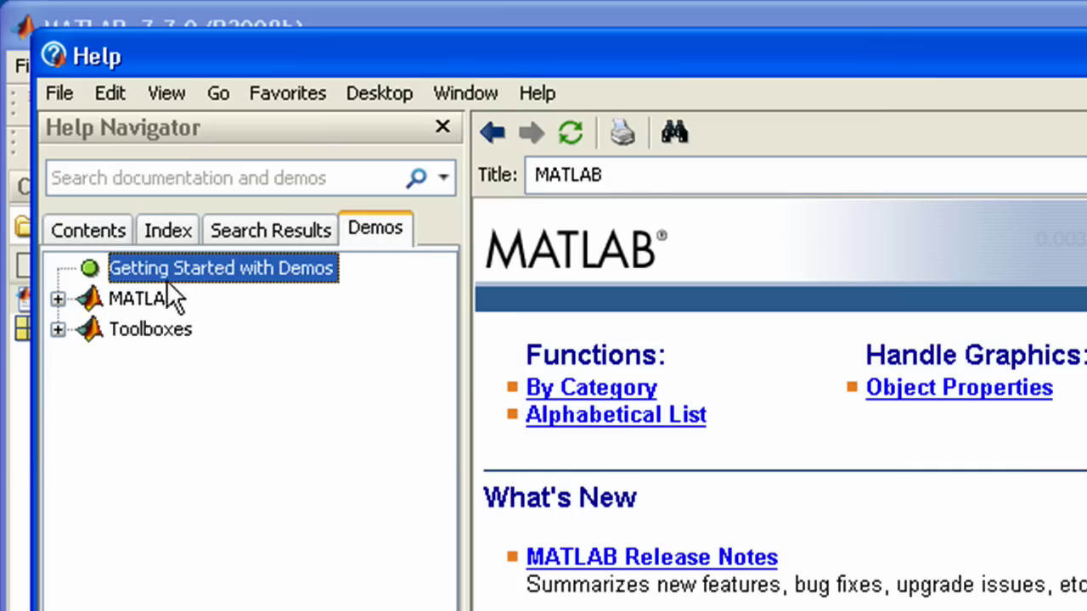
{"action": "left_click", "coordinate": [55, 299]}
{"action": "left_click", "coordinate": [187, 360]}
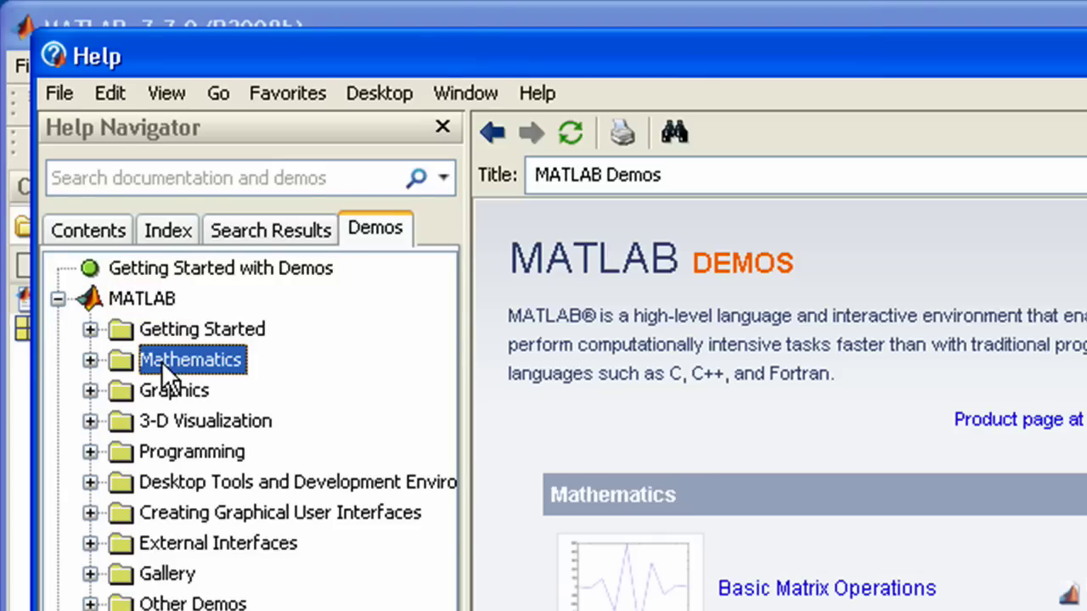
{"action": "left_click", "coordinate": [90, 359]}
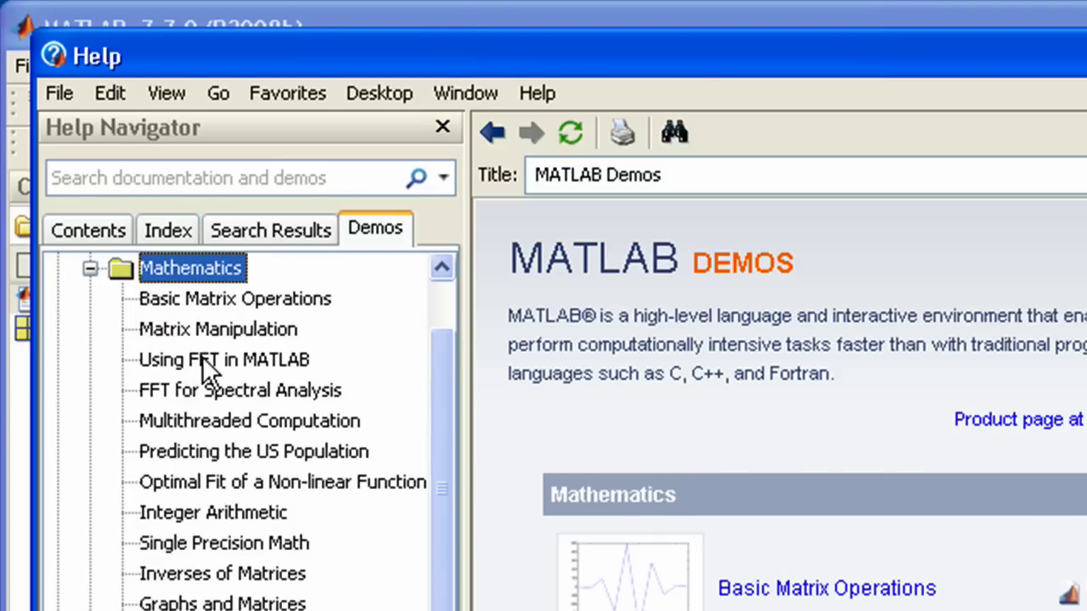
{"action": "left_click", "coordinate": [202, 360]}
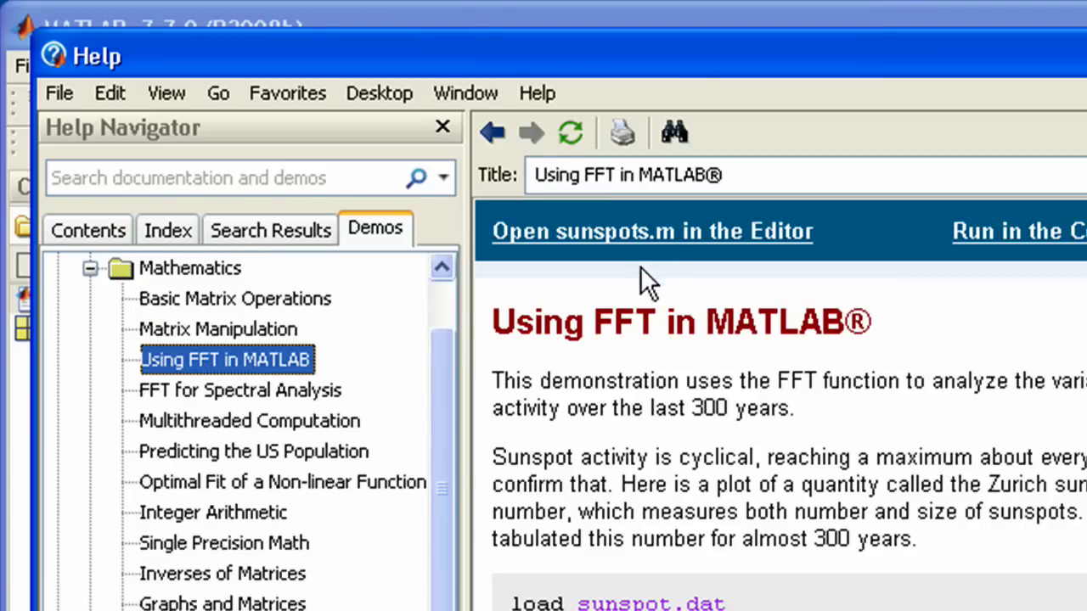
{"action": "left_click", "coordinate": [655, 237]}
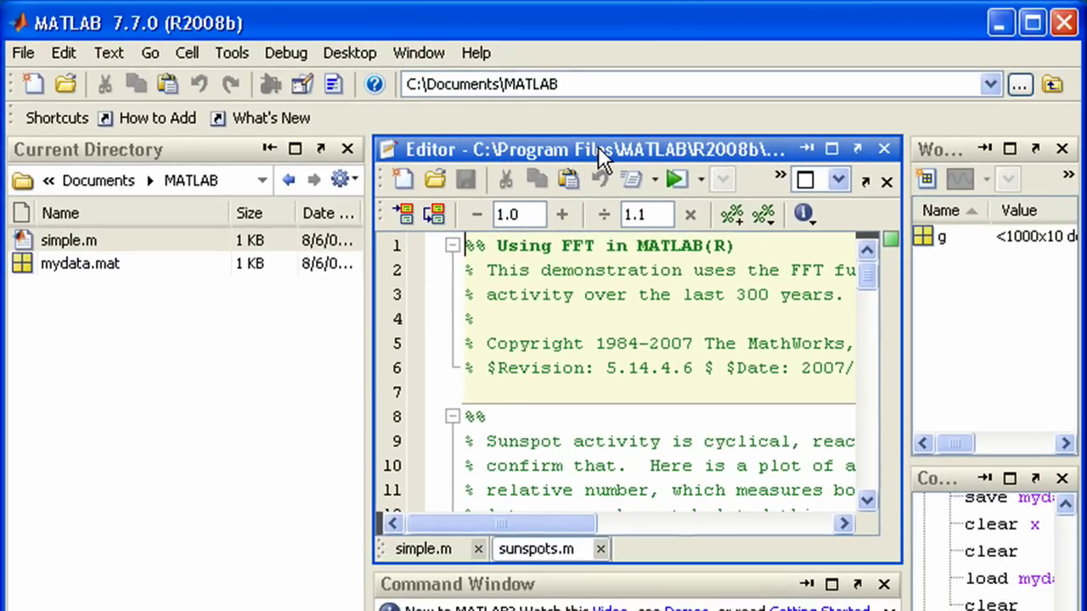
Maximize the Editor holding sunspots.m by double-clicking its title bar.
{"action": "double_click", "coordinate": [598, 148]}
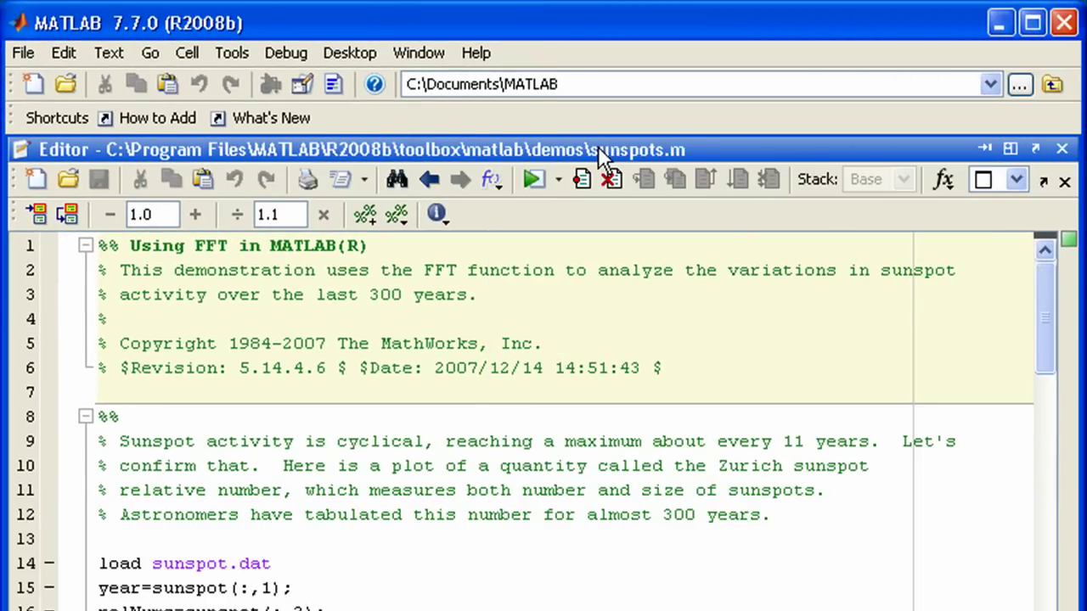